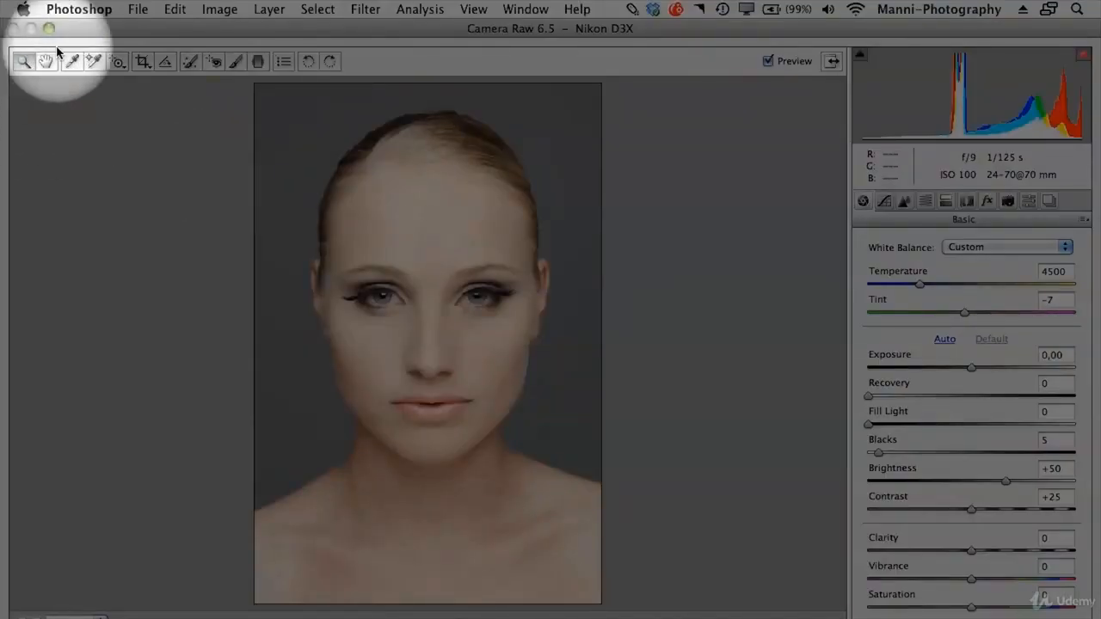
- Zoom in closely on the eye at the image's left with the Zoom tool, and return to the Fit in View magnification
{"action": "left_click", "coordinate": [23, 61]}
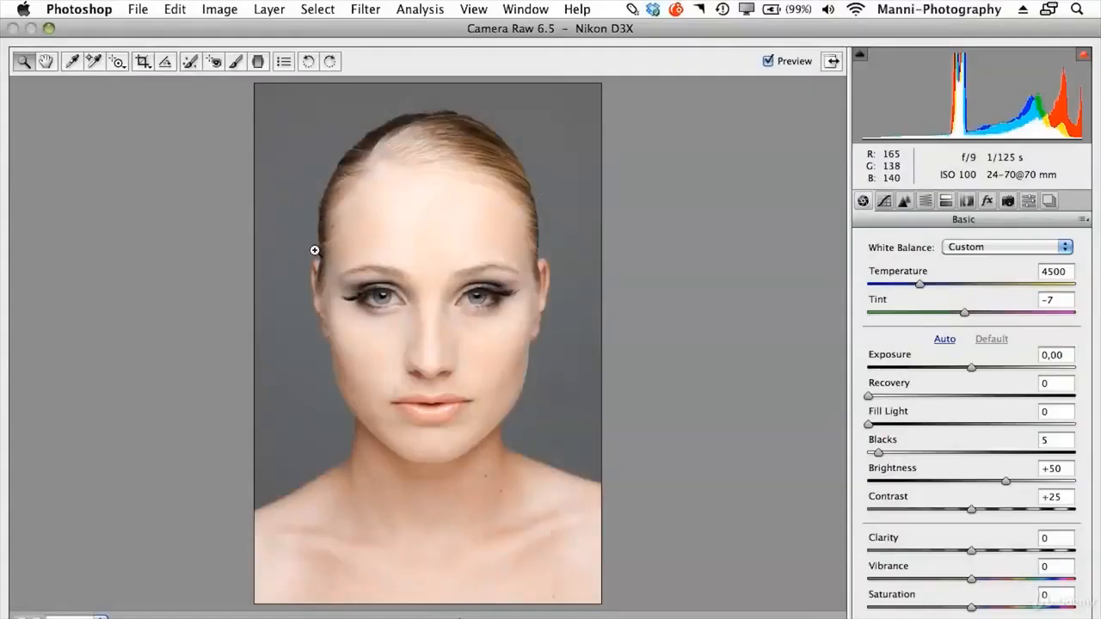
{"action": "left_click_drag", "start_coordinate": [314, 305], "coordinate": [561, 351]}
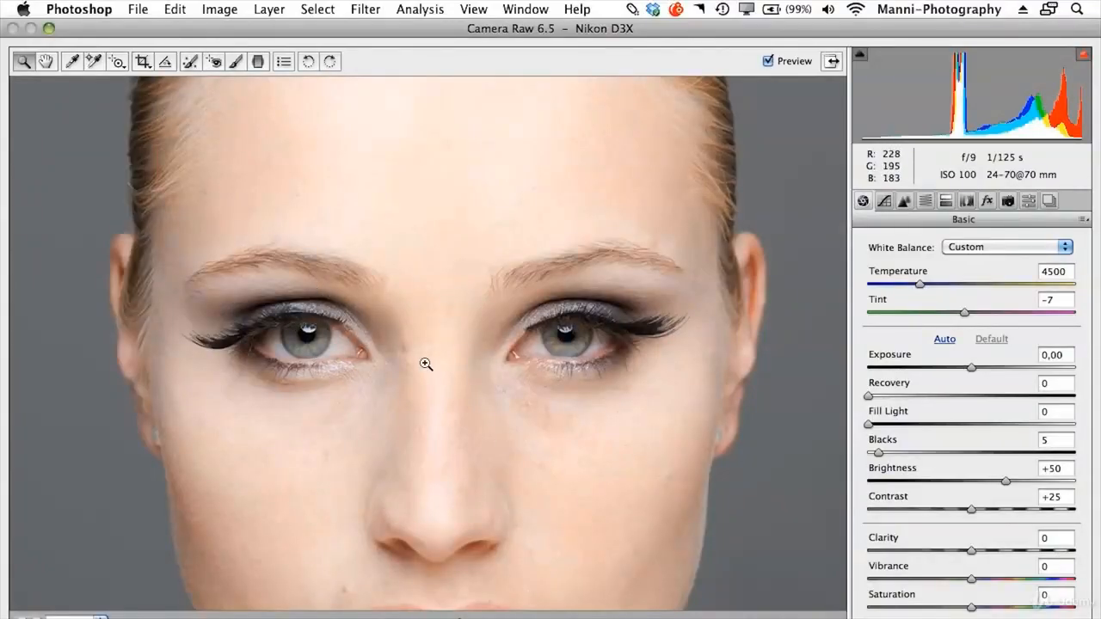
{"action": "left_click_drag", "start_coordinate": [188, 247], "coordinate": [422, 420]}
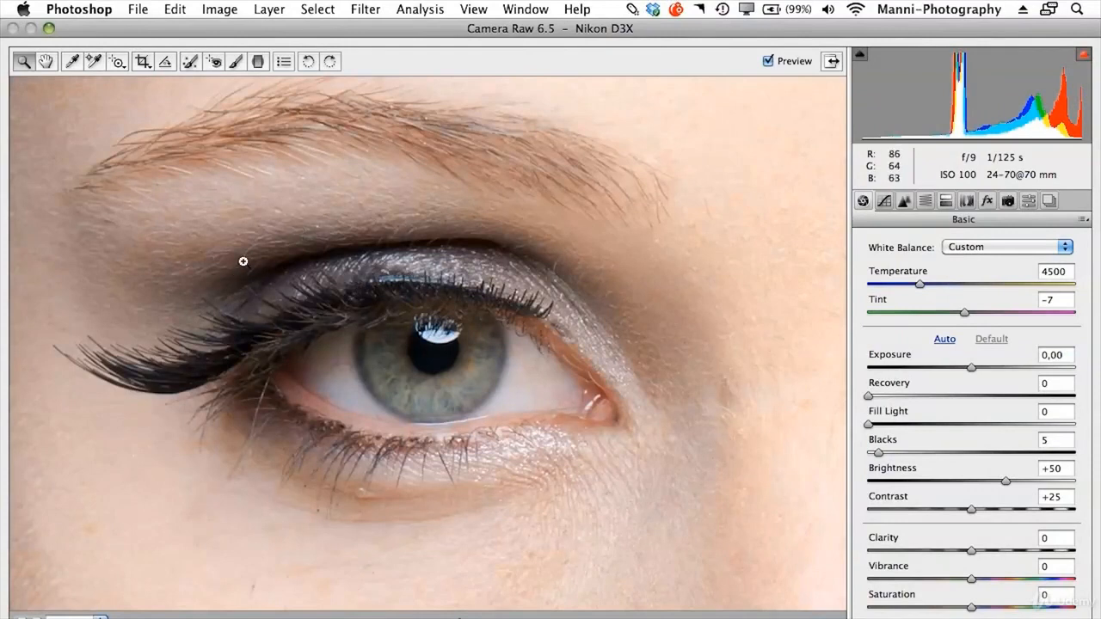
{"action": "right_click", "coordinate": [371, 231]}
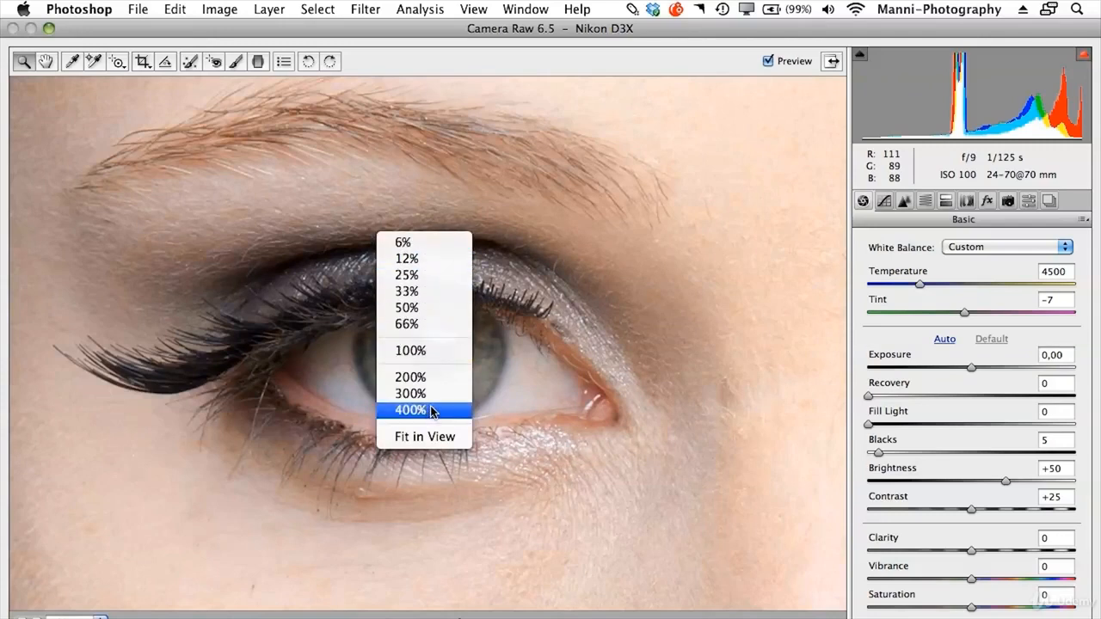
{"action": "left_click", "coordinate": [440, 438]}
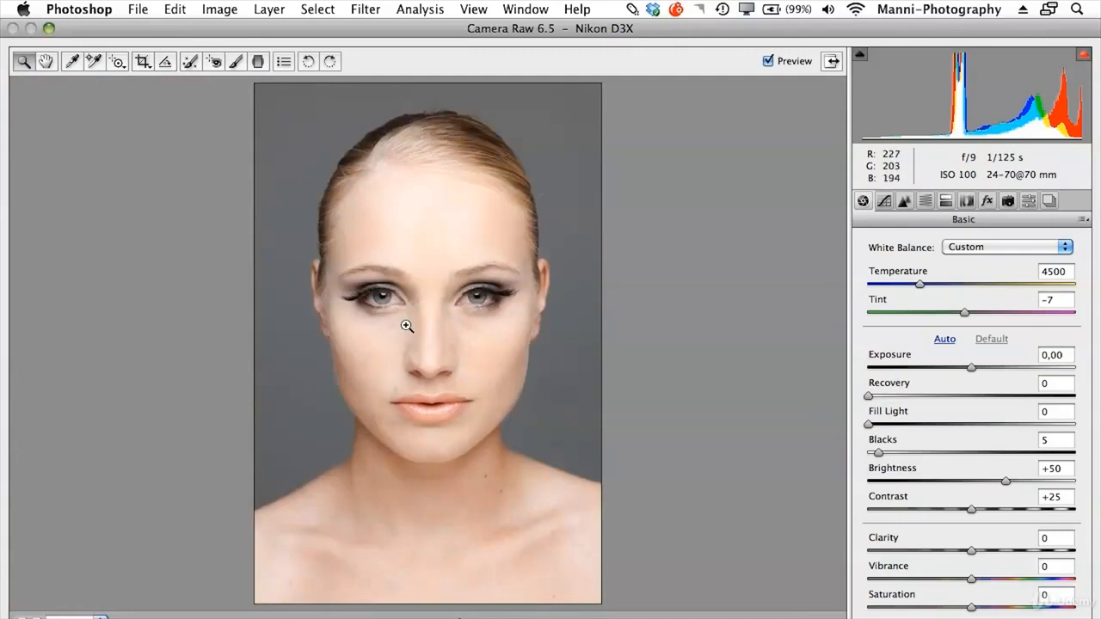
- View the portrait at 100%, examine the skin and eye details from one eye to the other, and fit the image in view
{"action": "right_click", "coordinate": [407, 297]}
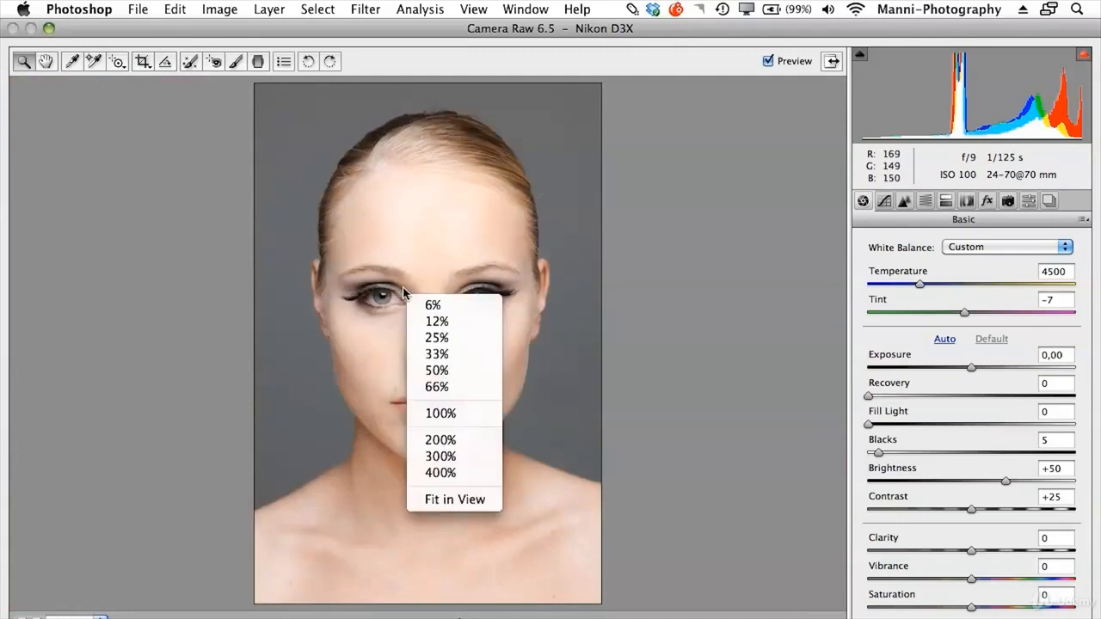
{"action": "left_click", "coordinate": [446, 415]}
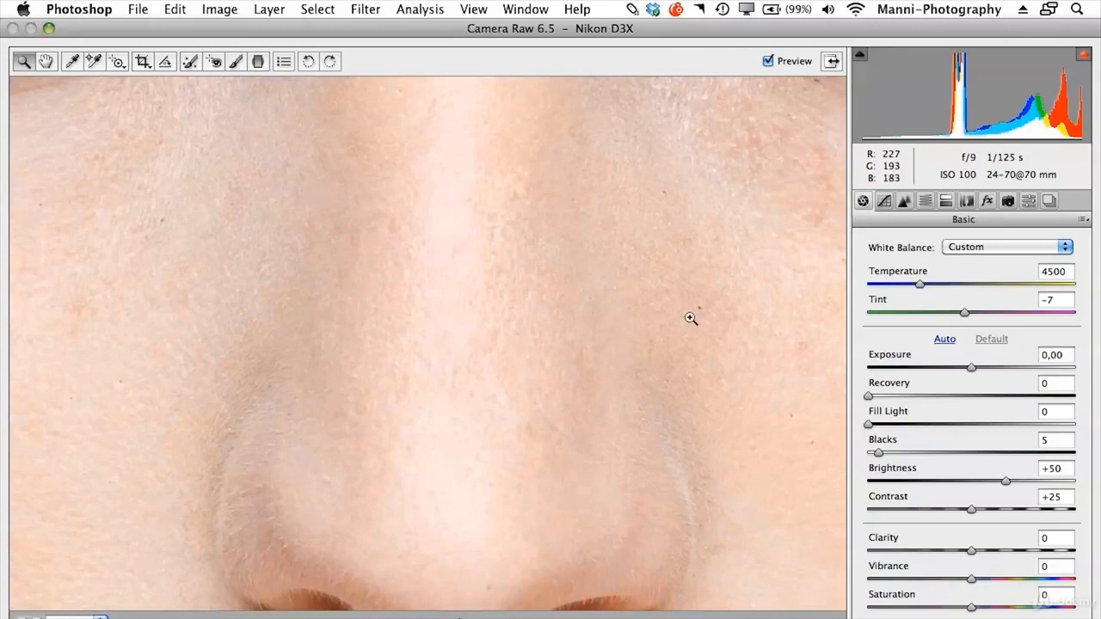
{"action": "key", "text": "space"}
{"action": "left_click_drag", "start_coordinate": [237, 172], "coordinate": [612, 482]}
{"action": "left_click_drag", "start_coordinate": [352, 192], "coordinate": [427, 346]}
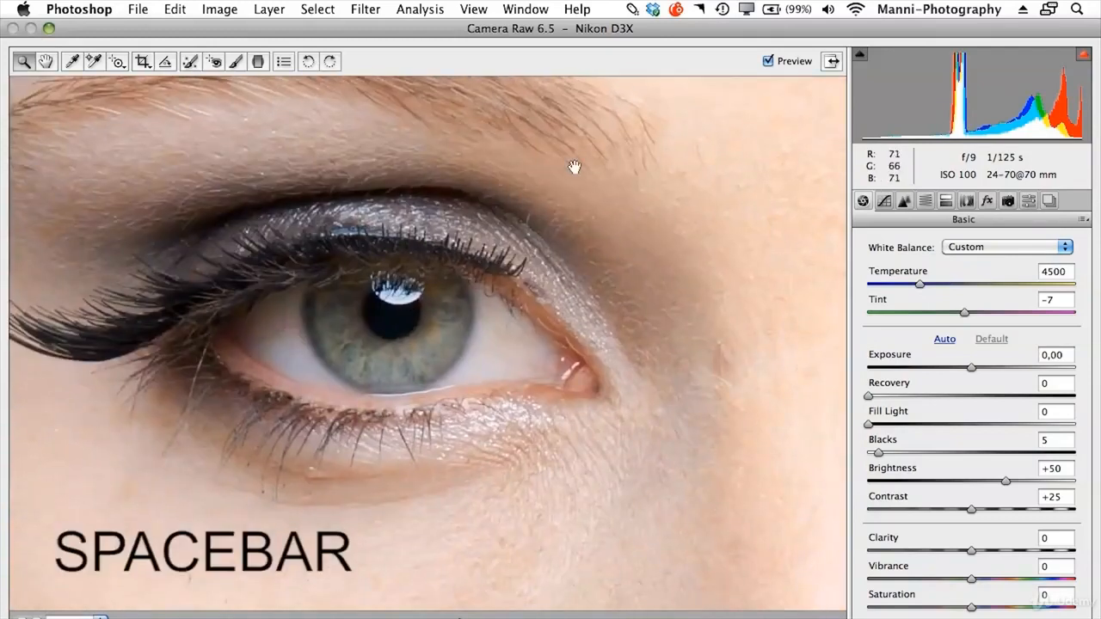
{"action": "left_click_drag", "start_coordinate": [573, 167], "coordinate": [534, 464]}
{"action": "left_click_drag", "start_coordinate": [600, 267], "coordinate": [593, 399]}
{"action": "left_click_drag", "start_coordinate": [230, 231], "coordinate": [412, 24]}
{"action": "left_click_drag", "start_coordinate": [370, 542], "coordinate": [372, 317]}
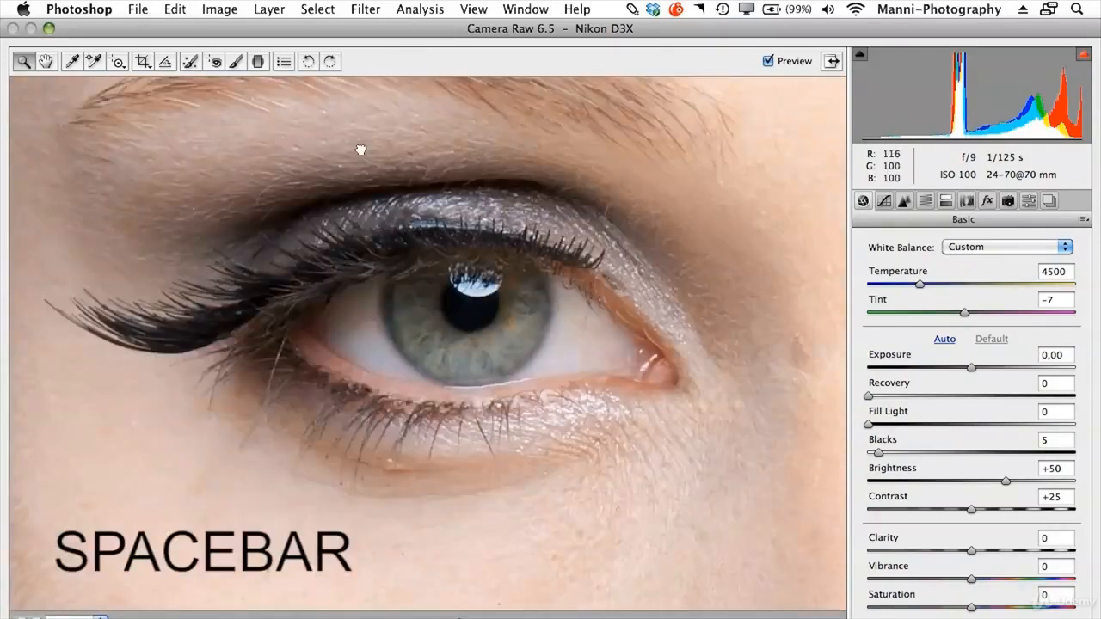
{"action": "left_click_drag", "start_coordinate": [283, 572], "coordinate": [283, 411]}
{"action": "left_click_drag", "start_coordinate": [723, 167], "coordinate": [461, 341]}
{"action": "left_click_drag", "start_coordinate": [806, 406], "coordinate": [478, 374]}
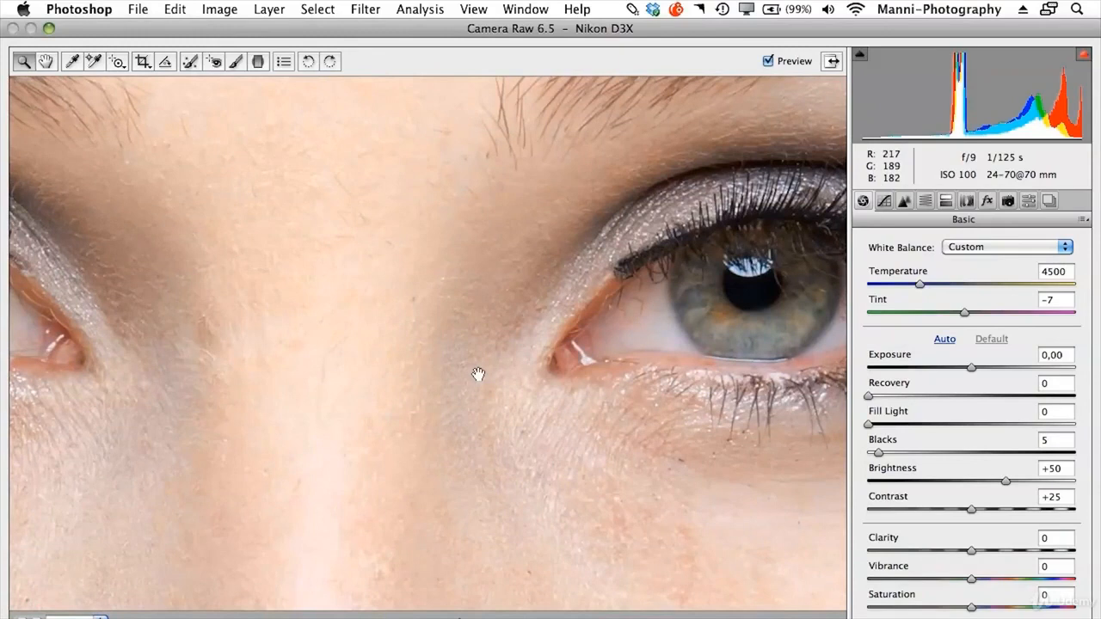
{"action": "key", "text": "super+0"}
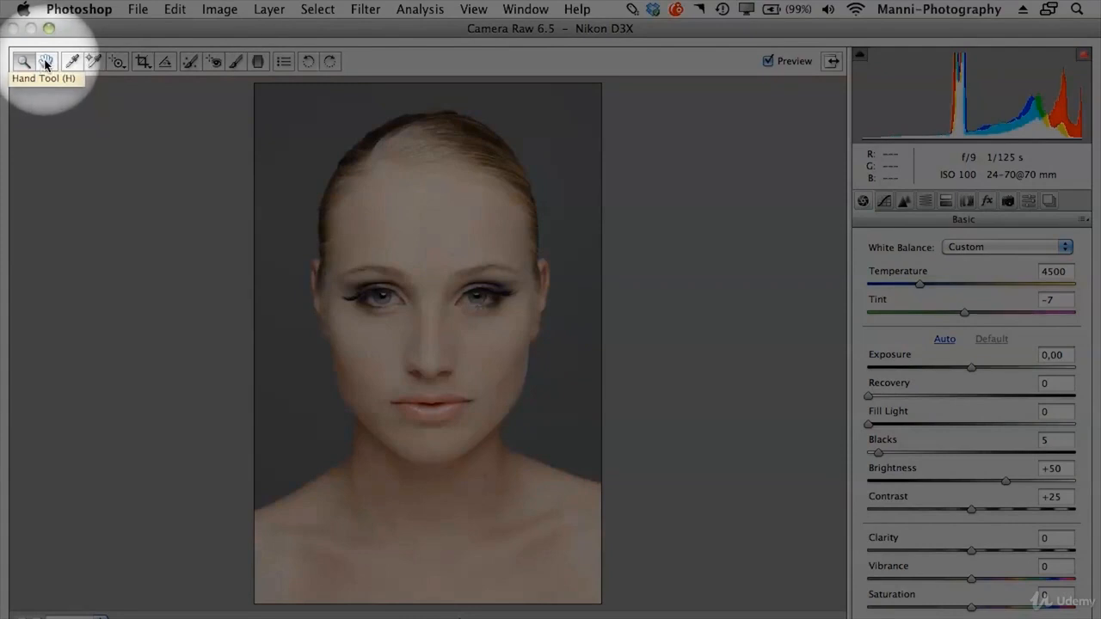
- Sample white balance from the hair, eye and gray background with the White Balance tool, and set Temperature to 4500
{"action": "left_click", "coordinate": [47, 64]}
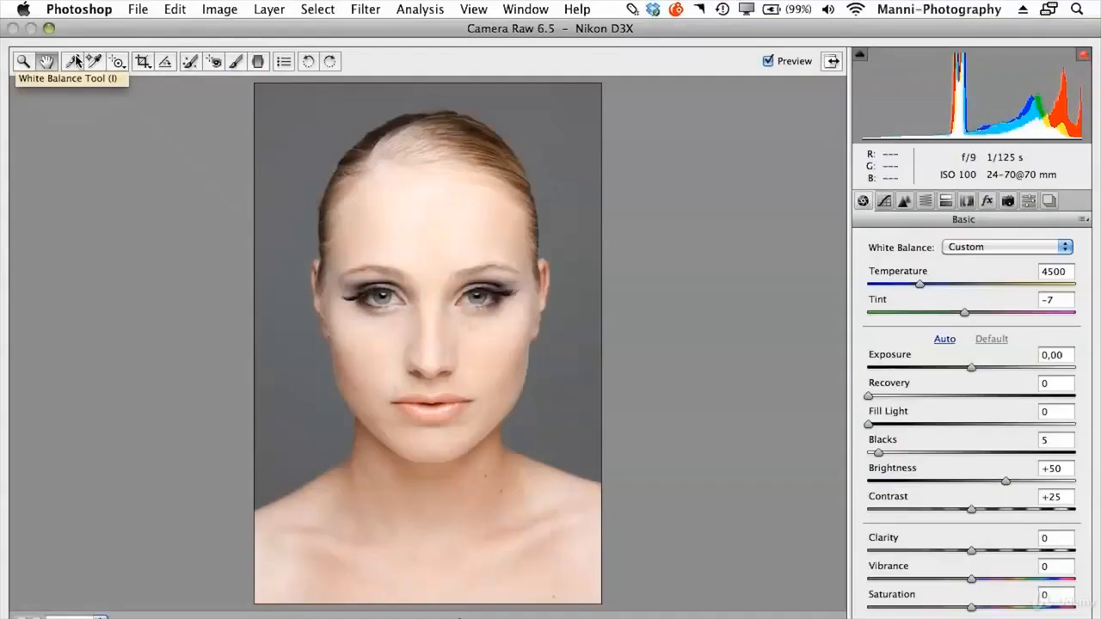
{"action": "left_click", "coordinate": [73, 63]}
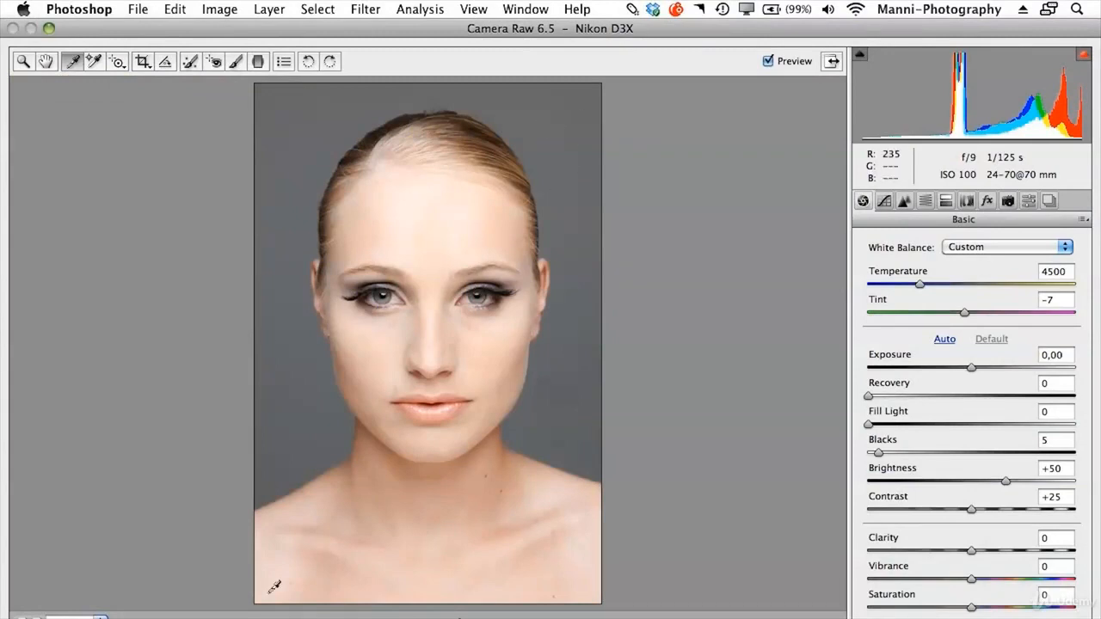
{"action": "left_click", "coordinate": [486, 131]}
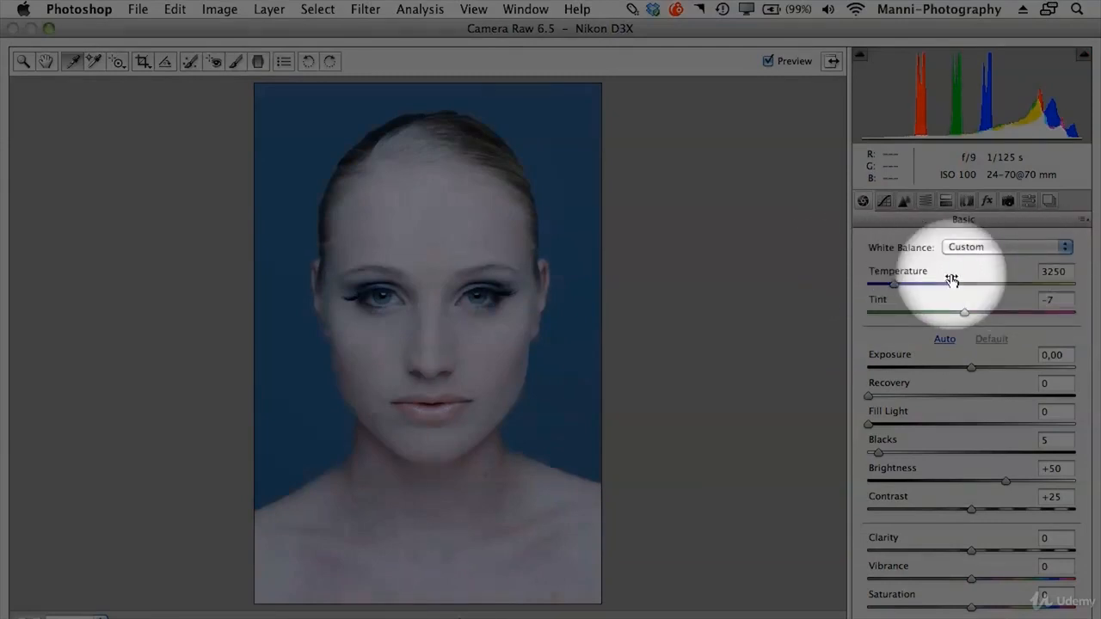
{"action": "left_click", "coordinate": [479, 293]}
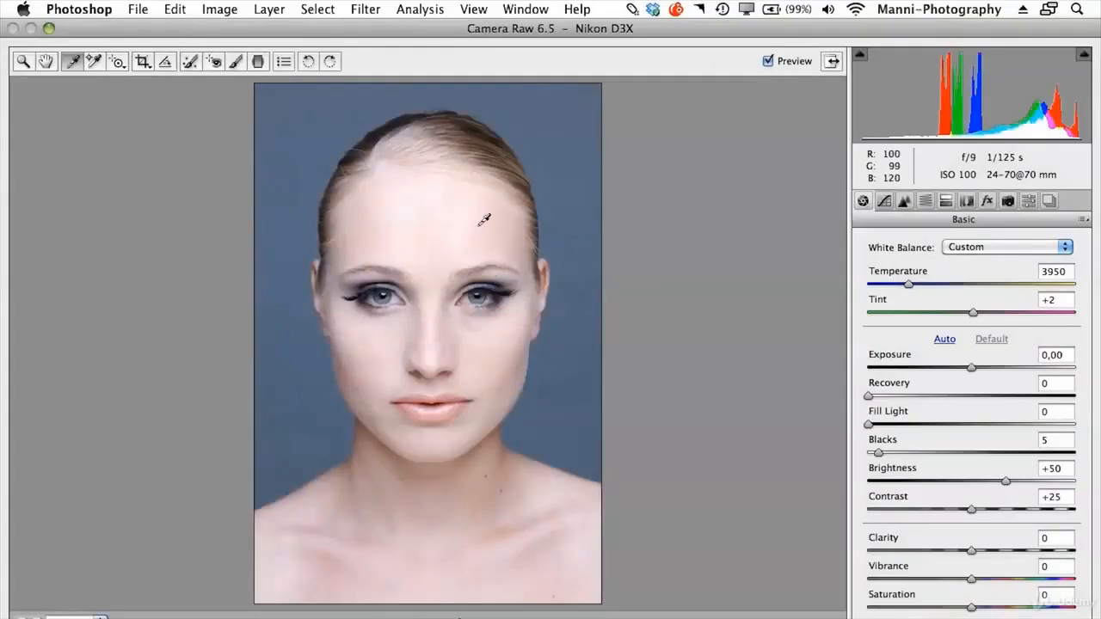
{"action": "left_click", "coordinate": [555, 133]}
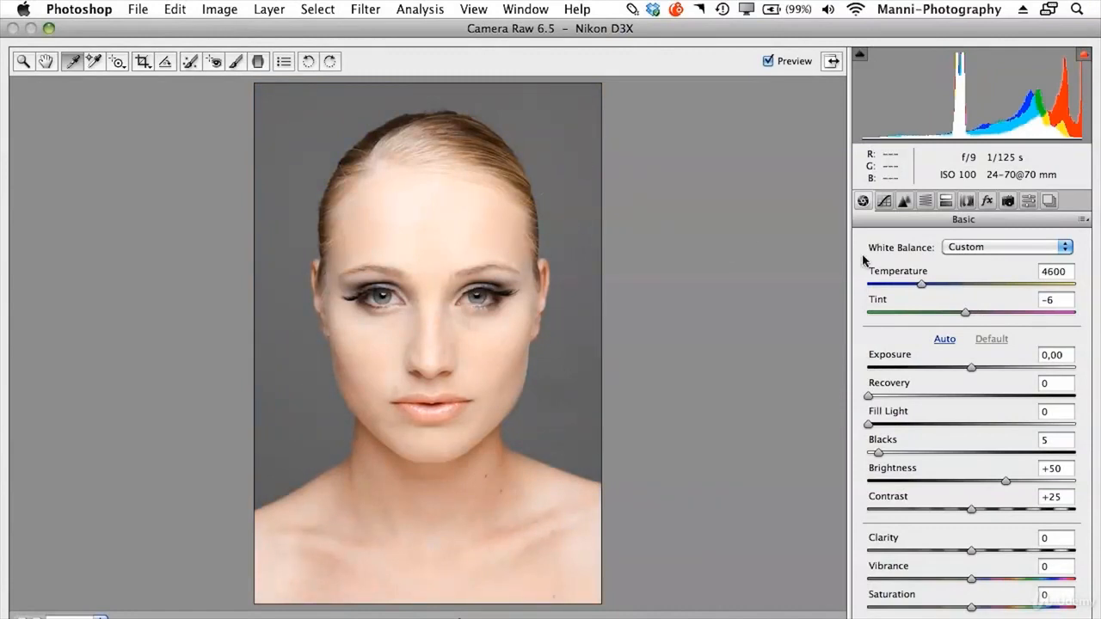
{"action": "left_click", "coordinate": [1065, 272]}
{"action": "type", "text": "4500"}
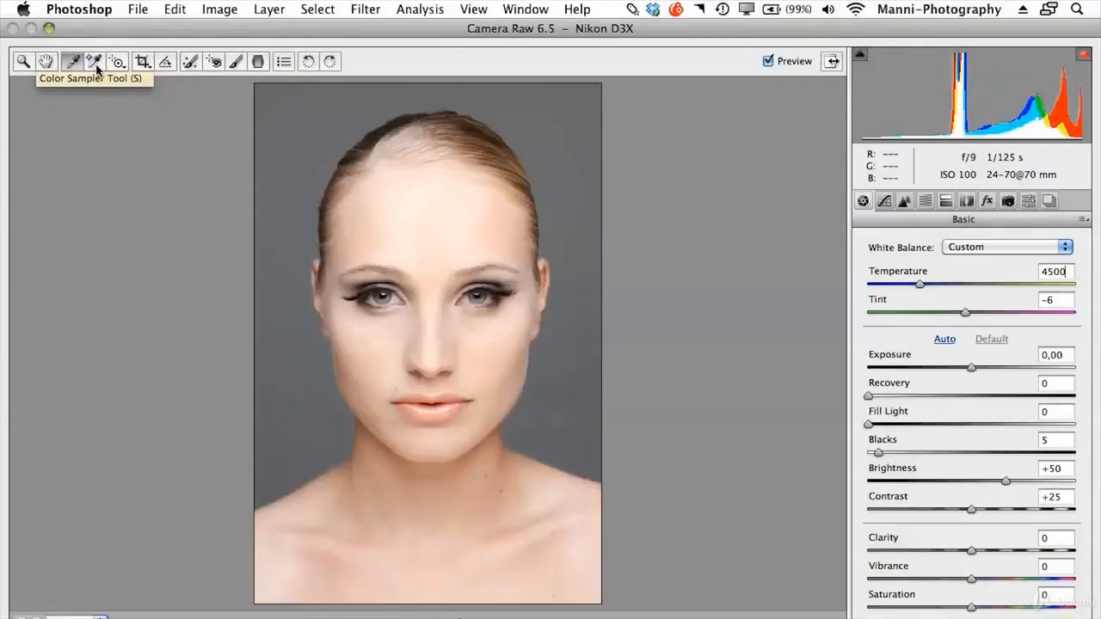
- Place eight color samplers on the forehead, background, chest, ear, hair and eye area, and clear all samplers
{"action": "left_click", "coordinate": [96, 62]}
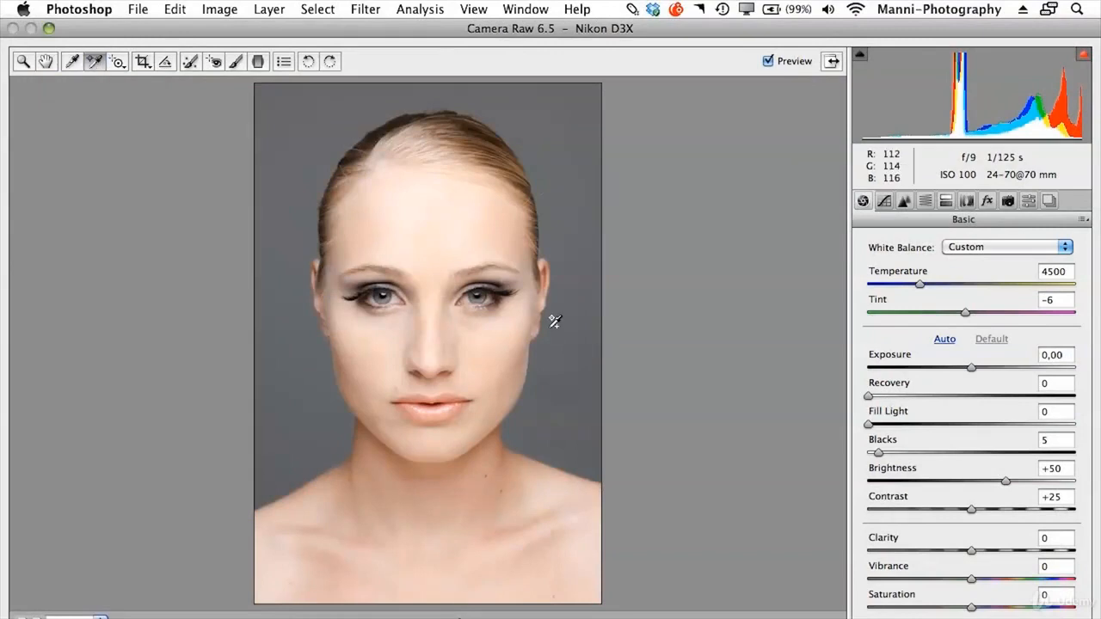
{"action": "left_click", "coordinate": [440, 232]}
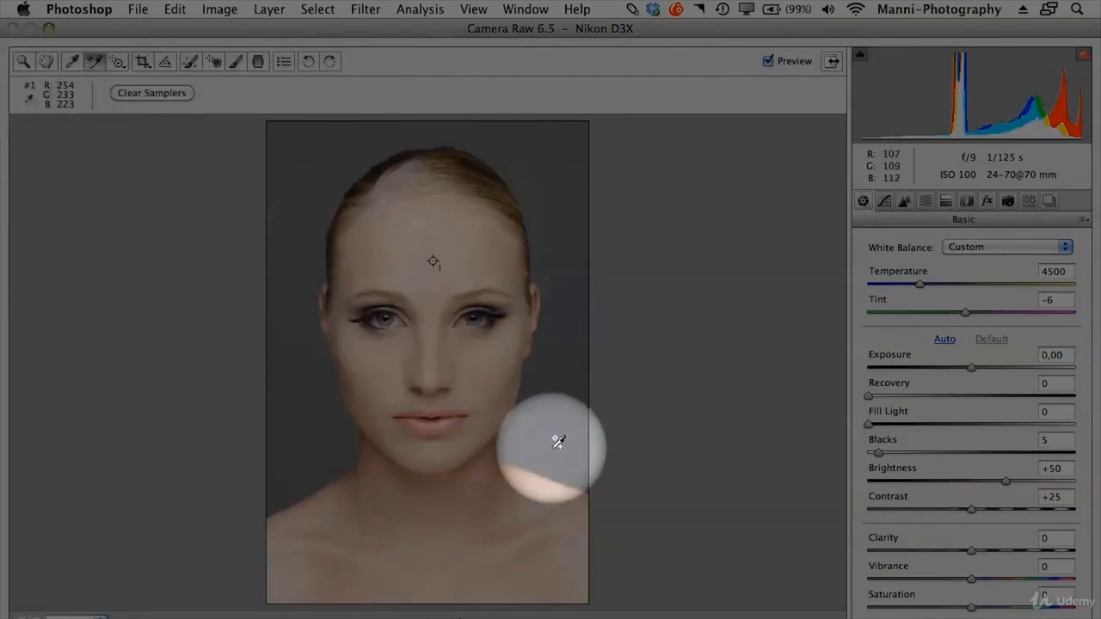
{"action": "left_click", "coordinate": [553, 458]}
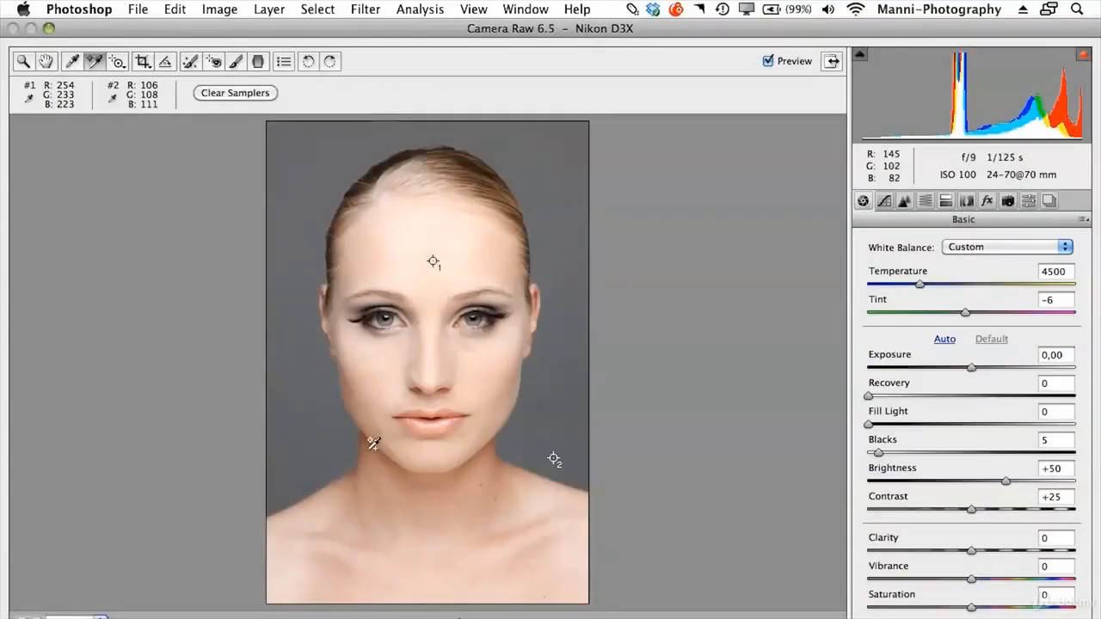
{"action": "left_click", "coordinate": [313, 461]}
{"action": "left_click", "coordinate": [402, 562]}
{"action": "left_click", "coordinate": [533, 308]}
{"action": "left_click", "coordinate": [430, 169]}
{"action": "left_click", "coordinate": [312, 223]}
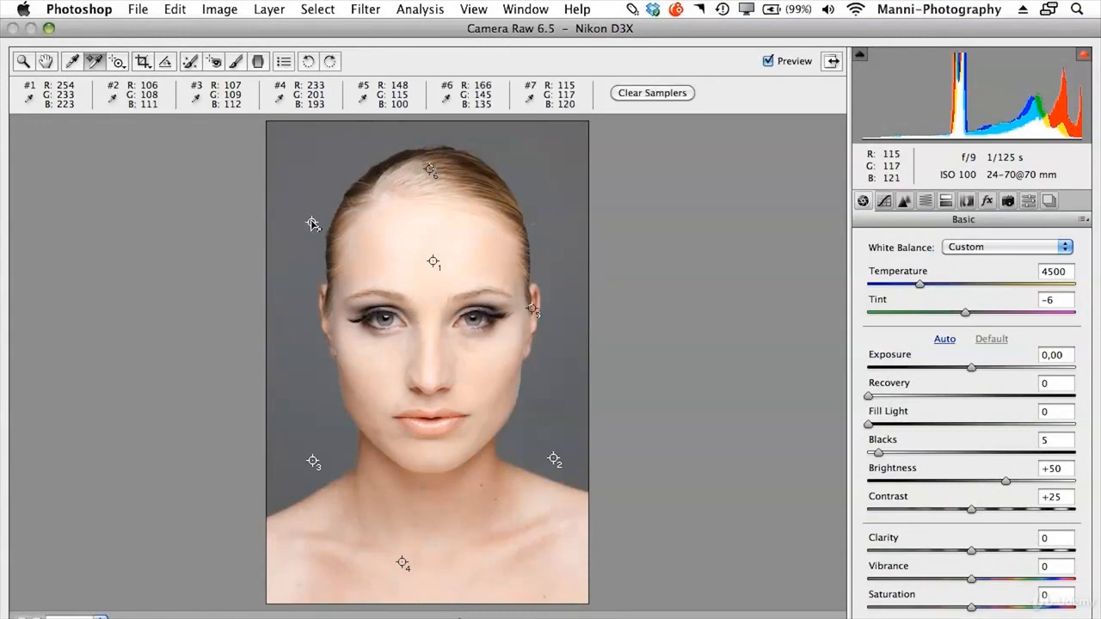
{"action": "left_click", "coordinate": [359, 327]}
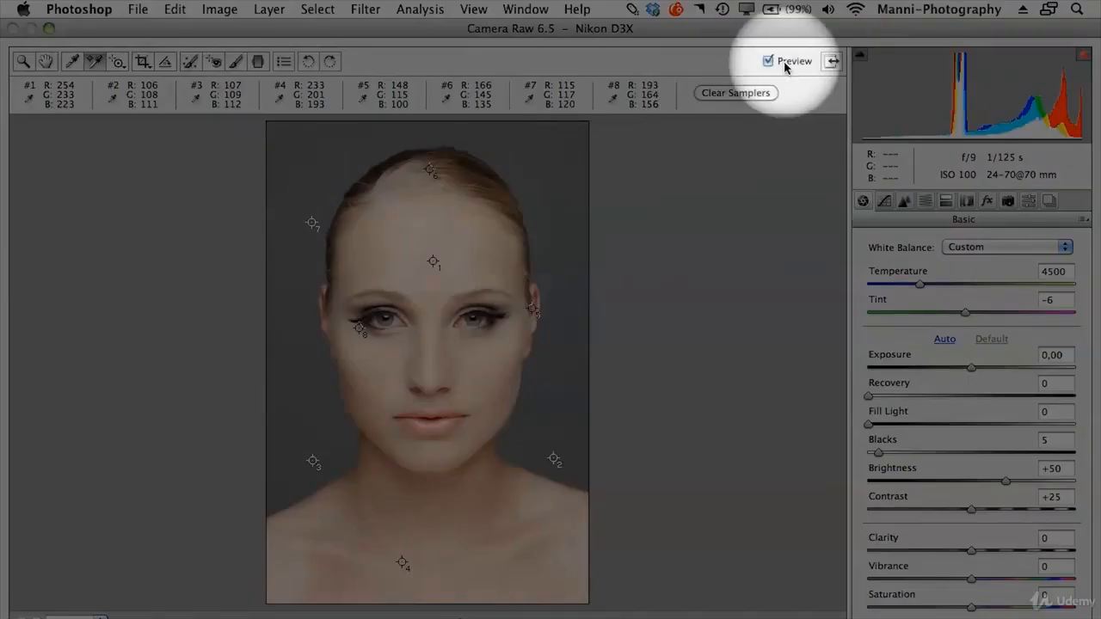
{"action": "left_click", "coordinate": [760, 92]}
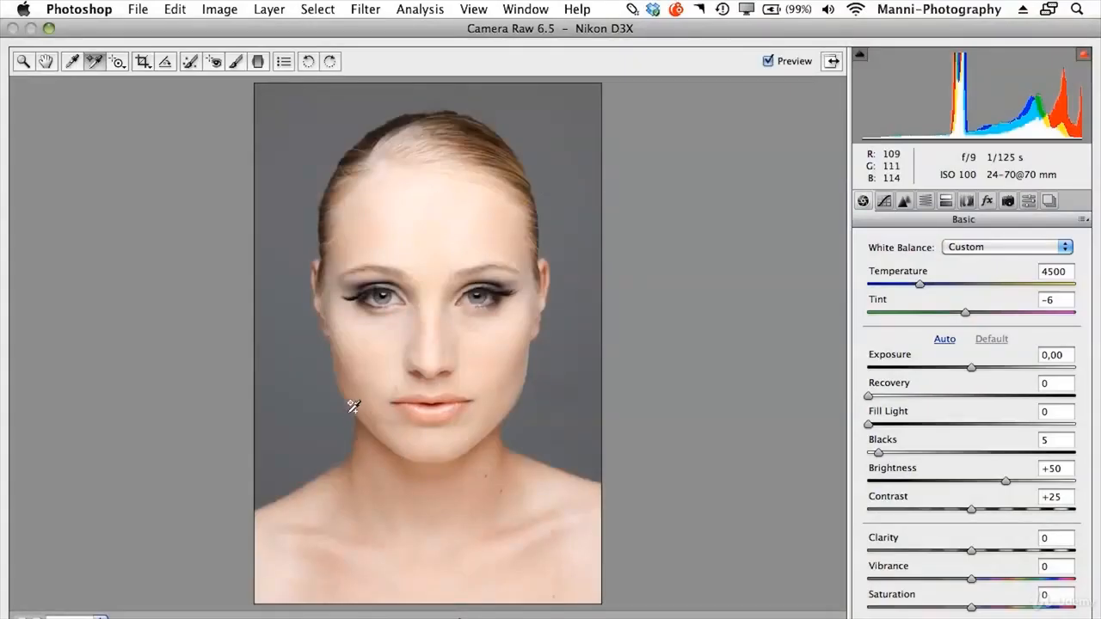
- Try brightening and darkening the forehead skin tones with the Targeted Adjustment tool
{"action": "left_click", "coordinate": [112, 63]}
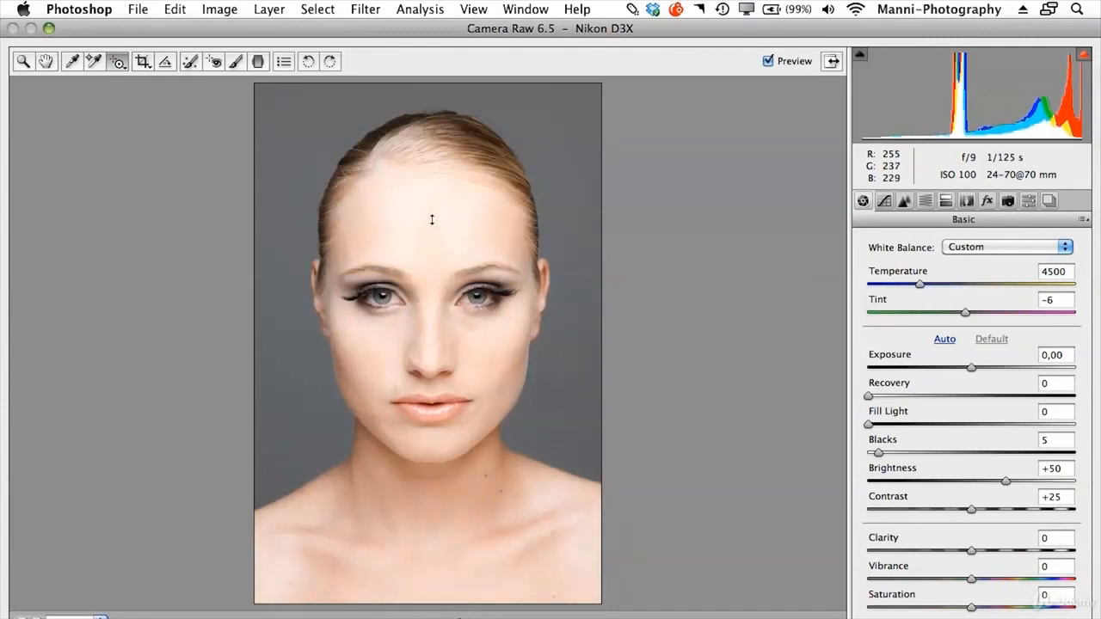
{"action": "left_click_drag", "start_coordinate": [432, 211], "coordinate": [432, 138]}
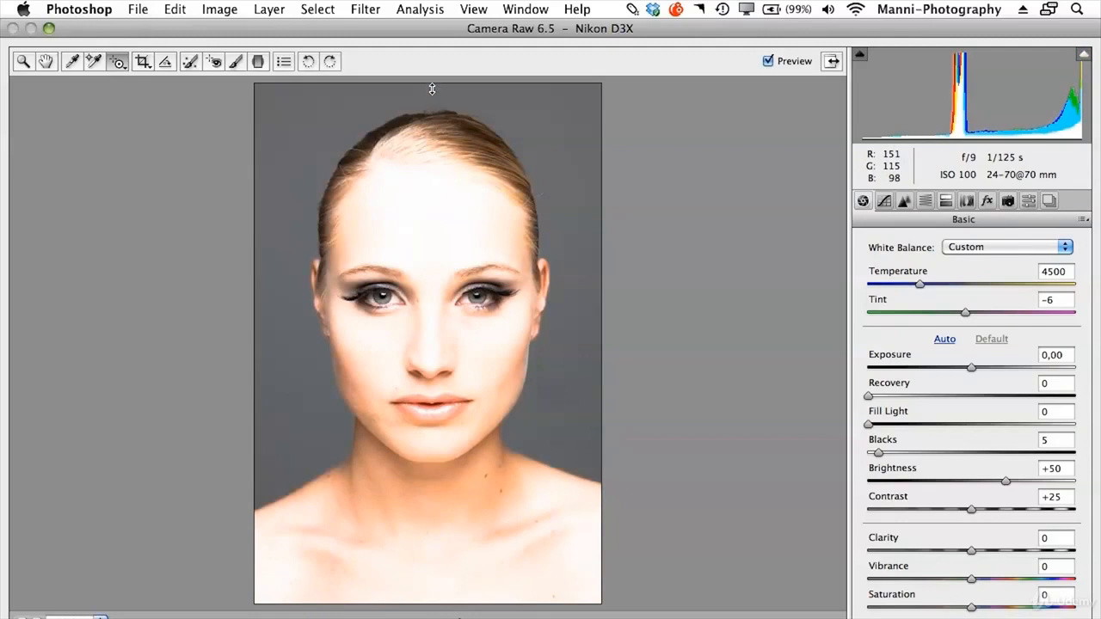
{"action": "left_click_drag", "start_coordinate": [435, 159], "coordinate": [431, 348]}
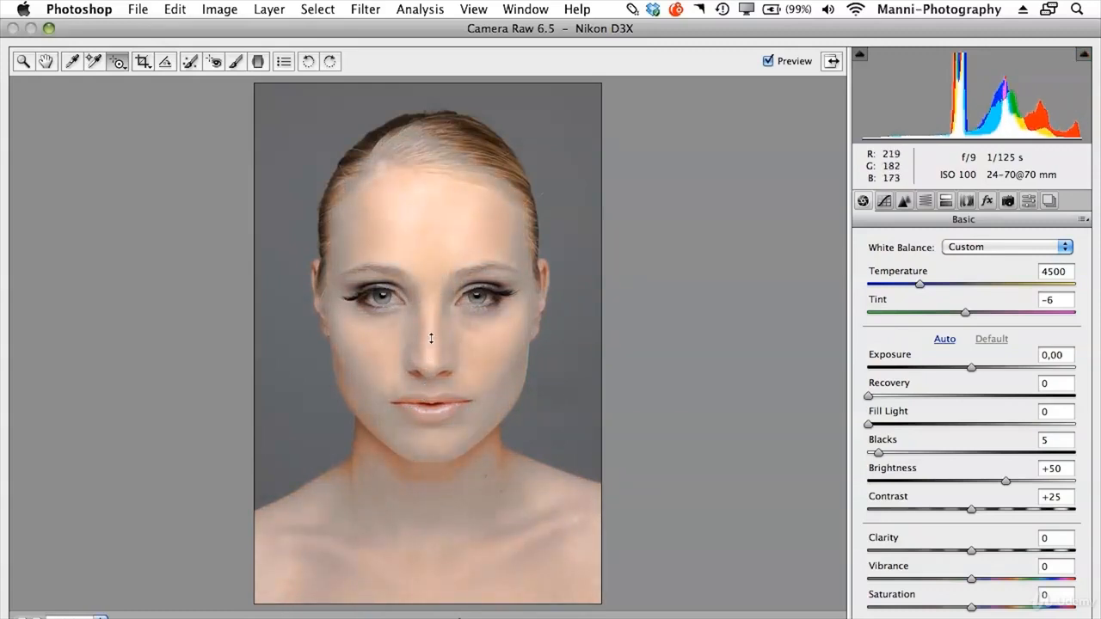
{"action": "left_click_drag", "start_coordinate": [432, 308], "coordinate": [435, 246]}
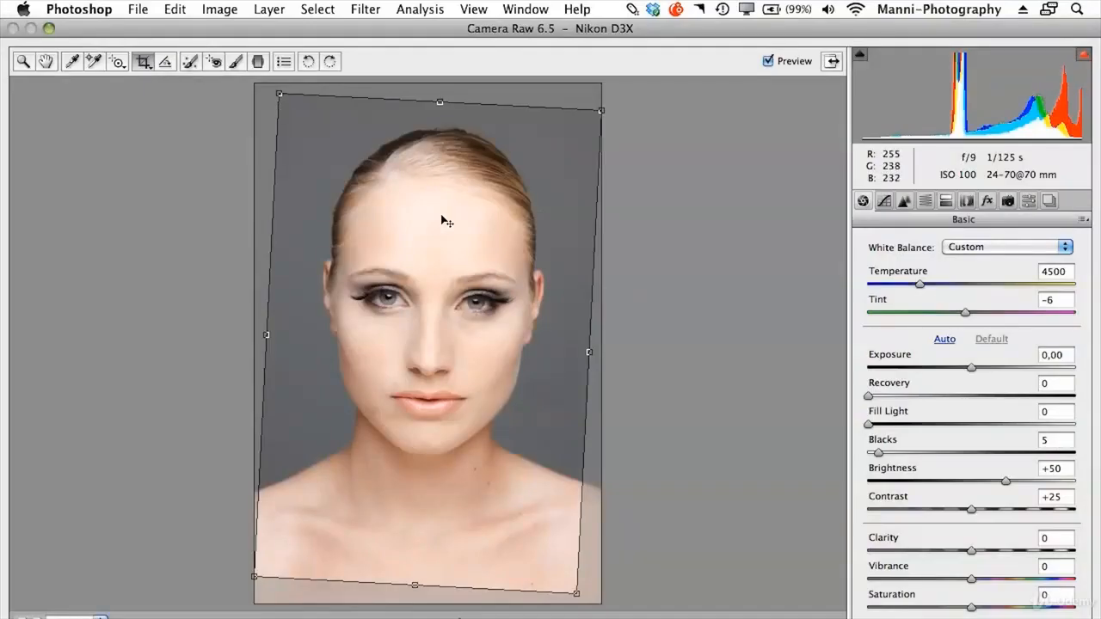
- Discard the rotated crop and crop the portrait tightly around the head, neck and tops of the shoulders
{"action": "key", "text": "Escape"}
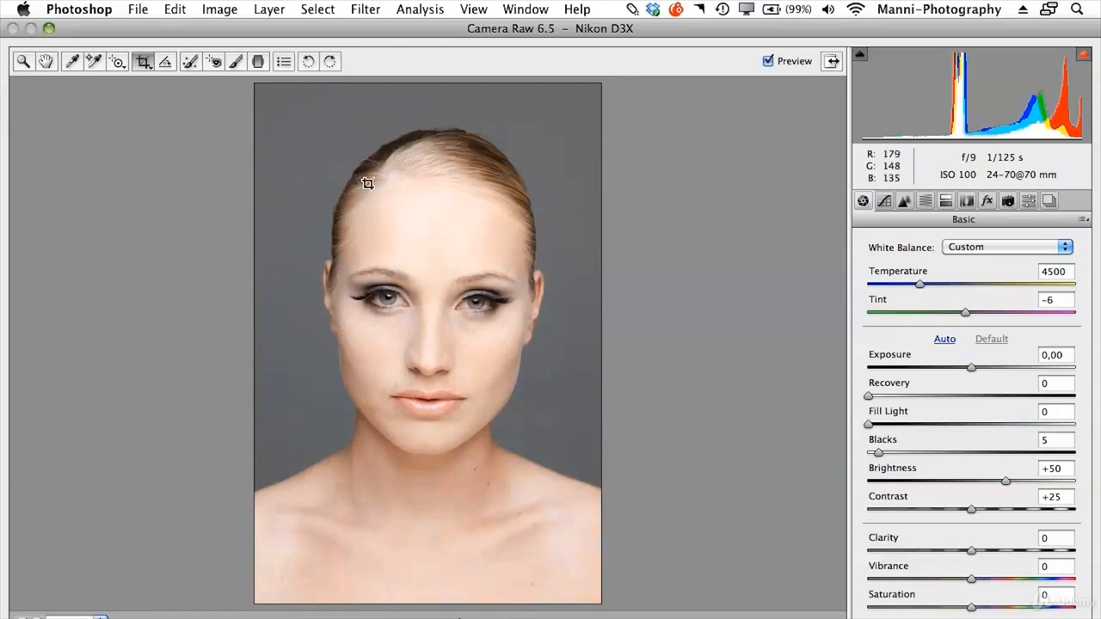
{"action": "left_click_drag", "start_coordinate": [284, 109], "coordinate": [582, 484]}
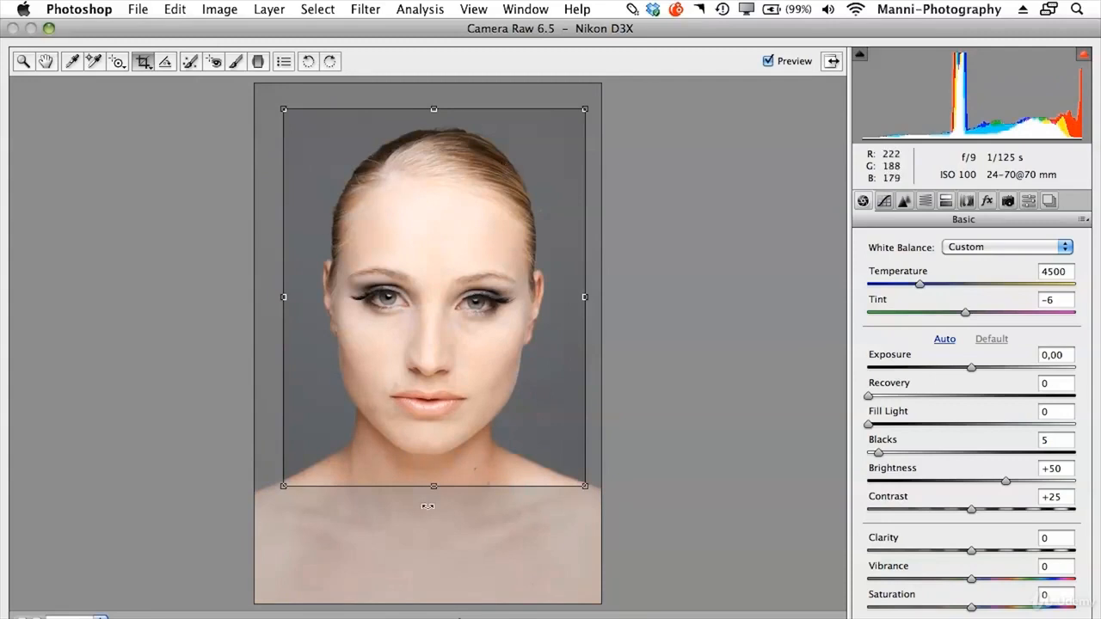
{"action": "left_click_drag", "start_coordinate": [288, 110], "coordinate": [311, 102]}
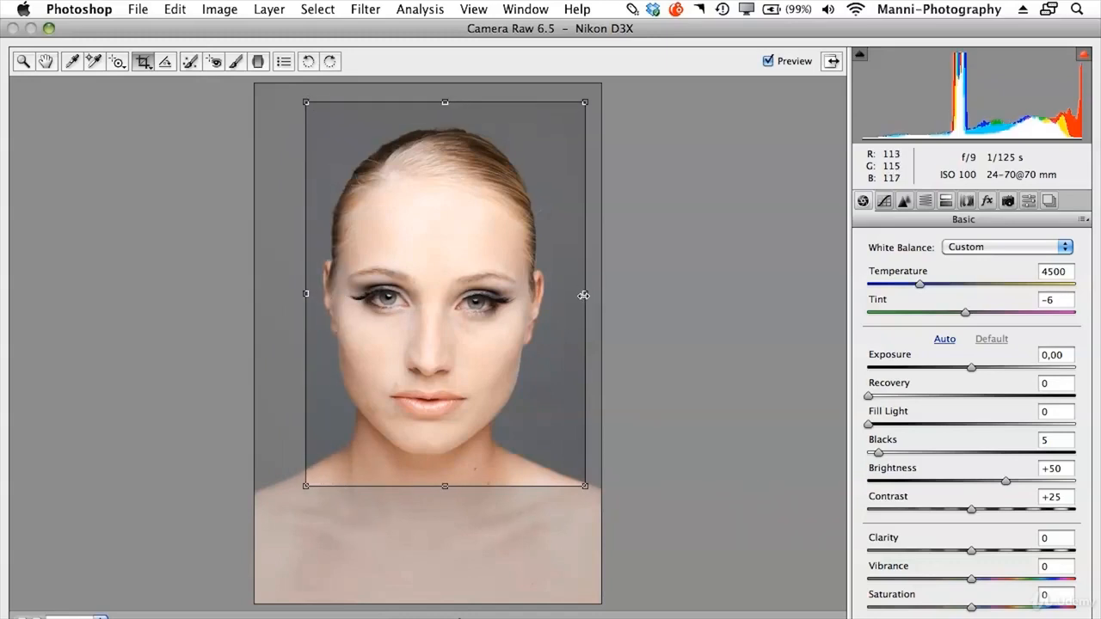
{"action": "left_click_drag", "start_coordinate": [583, 295], "coordinate": [557, 294]}
{"action": "left_click_drag", "start_coordinate": [432, 487], "coordinate": [432, 478]}
{"action": "left_click_drag", "start_coordinate": [430, 101], "coordinate": [442, 110]}
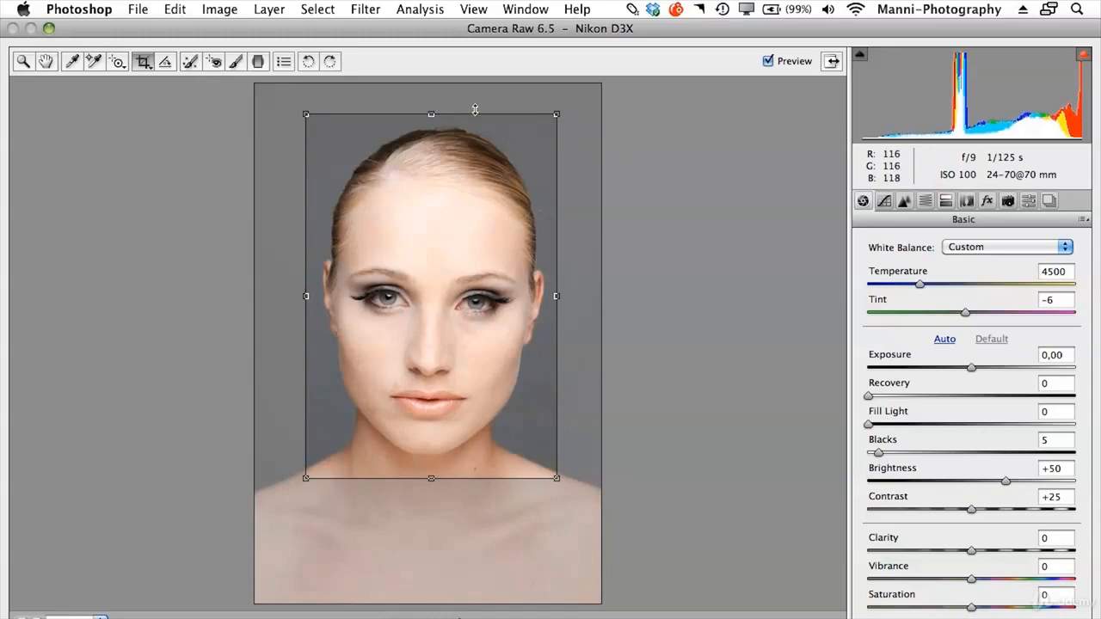
{"action": "key", "text": "Return"}
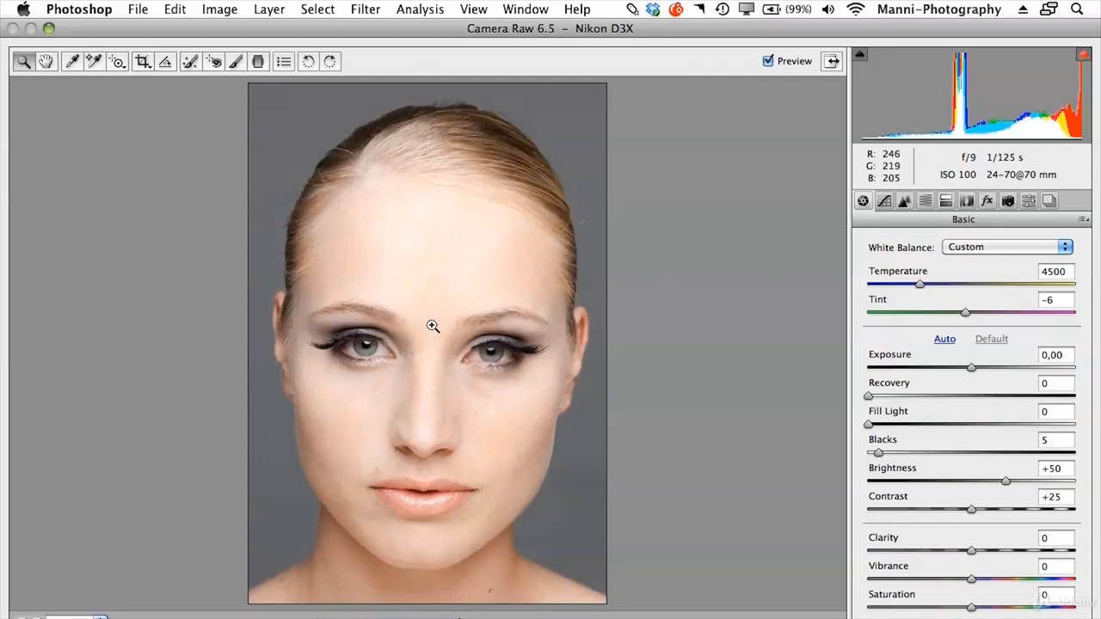
- Reopen the head crop, enlarge it to include more of the shoulders, and remove the crop
{"action": "left_click", "coordinate": [145, 66]}
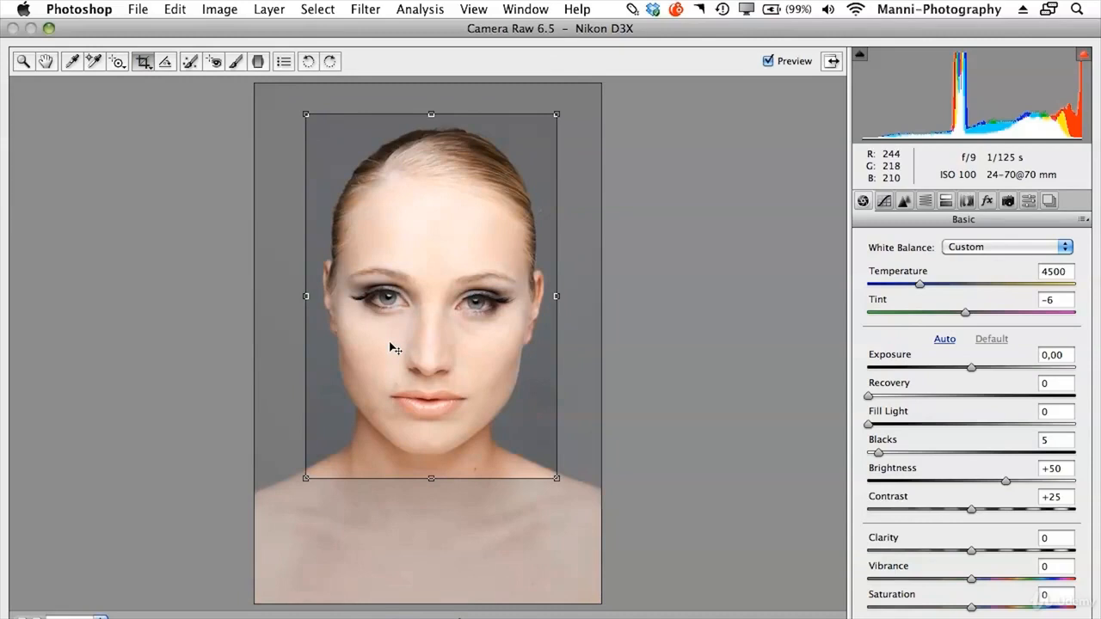
{"action": "left_click_drag", "start_coordinate": [556, 478], "coordinate": [586, 505]}
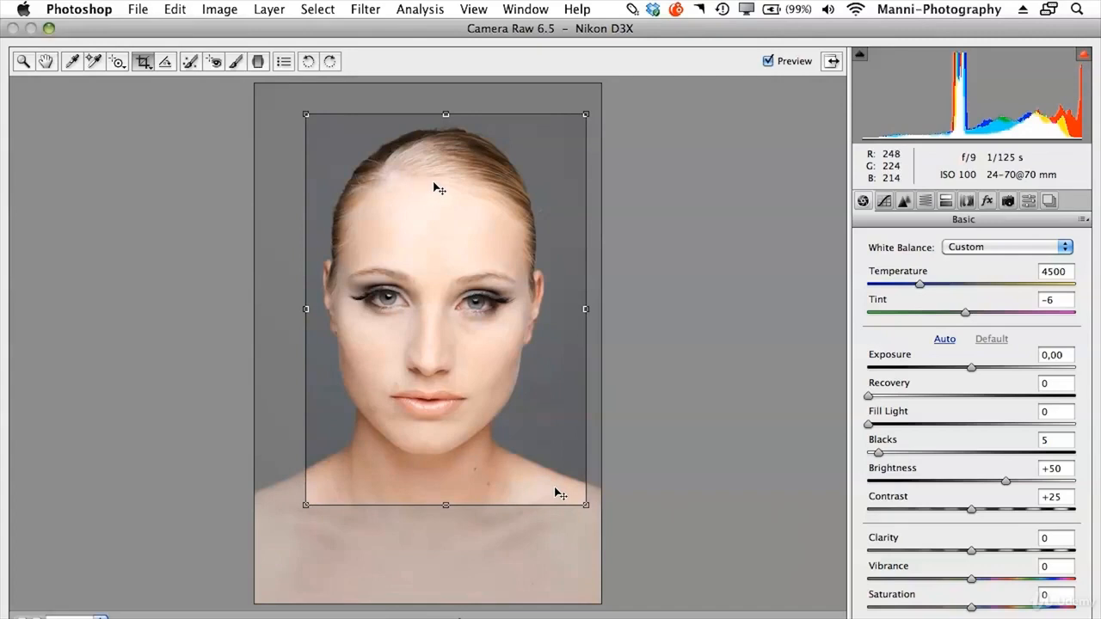
{"action": "key", "text": "Escape"}
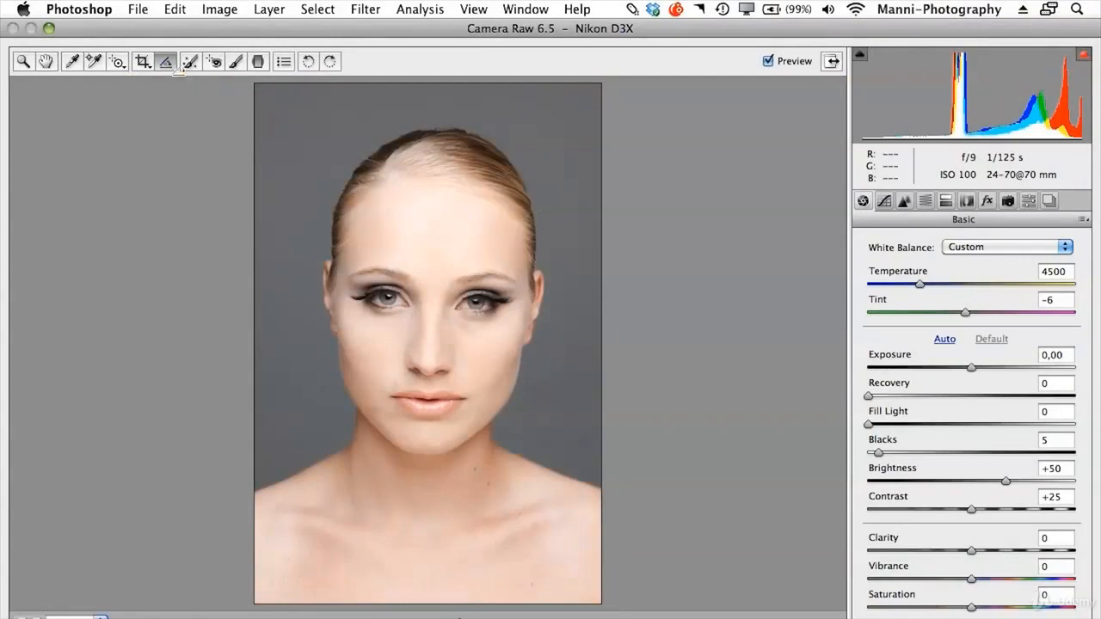
- Straighten the portrait along a slightly tilted vertical line down the face and apply the rotated crop
{"action": "left_click", "coordinate": [169, 66]}
{"action": "left_click_drag", "start_coordinate": [432, 195], "coordinate": [419, 514]}
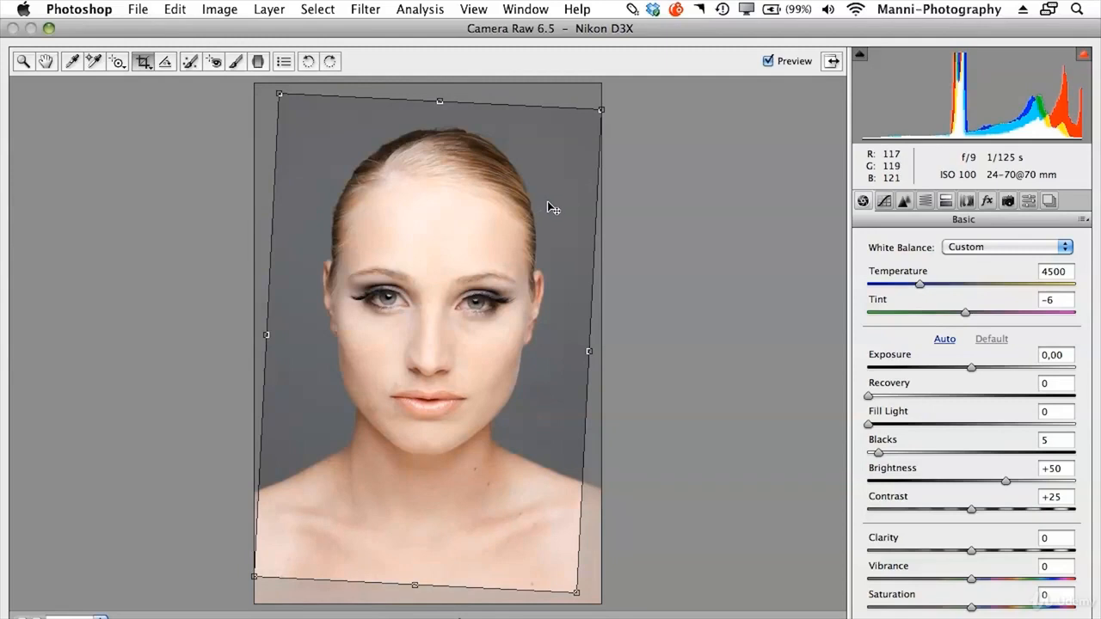
{"action": "key", "text": "z"}
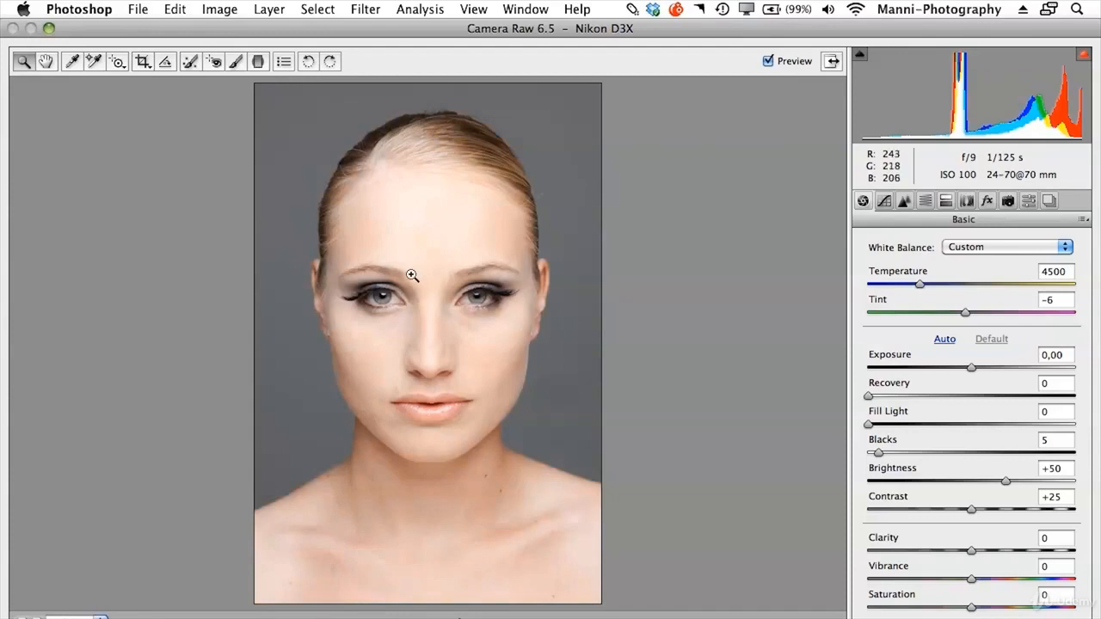
- Reopen the straightened crop on the portrait and clear it to restore the full frame
{"action": "left_click", "coordinate": [164, 63]}
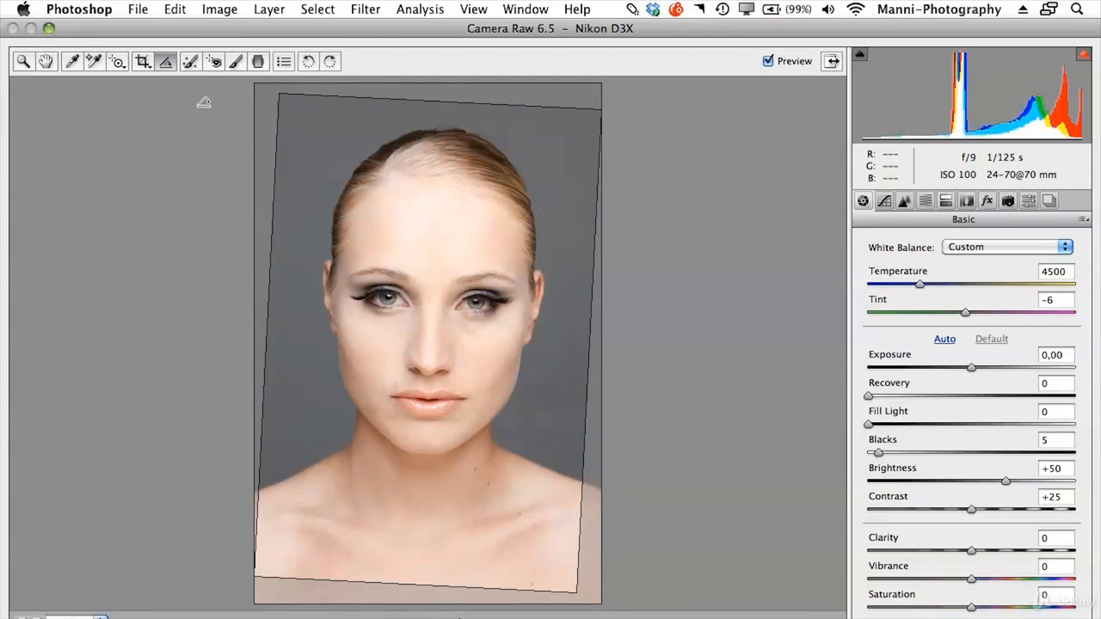
{"action": "left_click", "coordinate": [140, 66]}
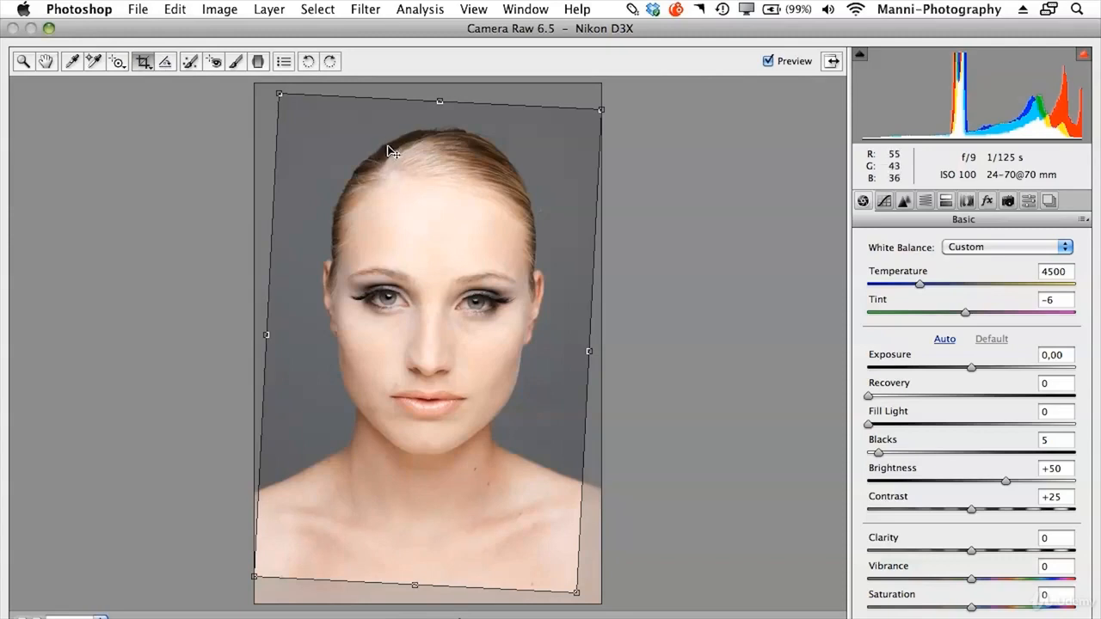
{"action": "left_click", "coordinate": [402, 169]}
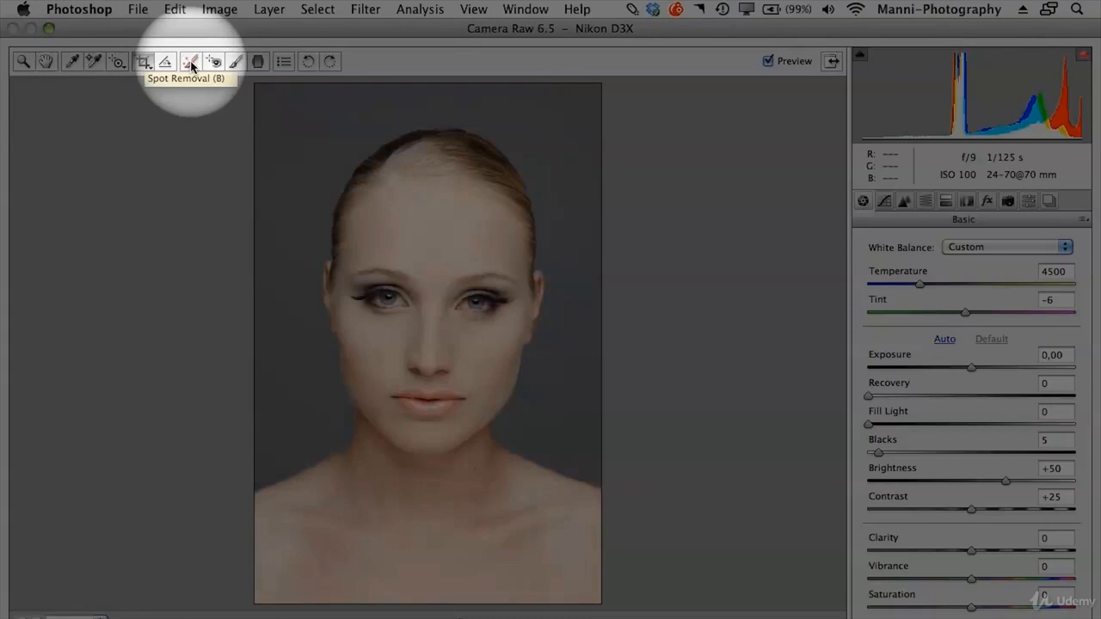
- Using Spot Removal in Heal mode, retouch the blemish above the mouth's left corner at radius 4 and the one below its right corner at radius 3
{"action": "left_click", "coordinate": [191, 62]}
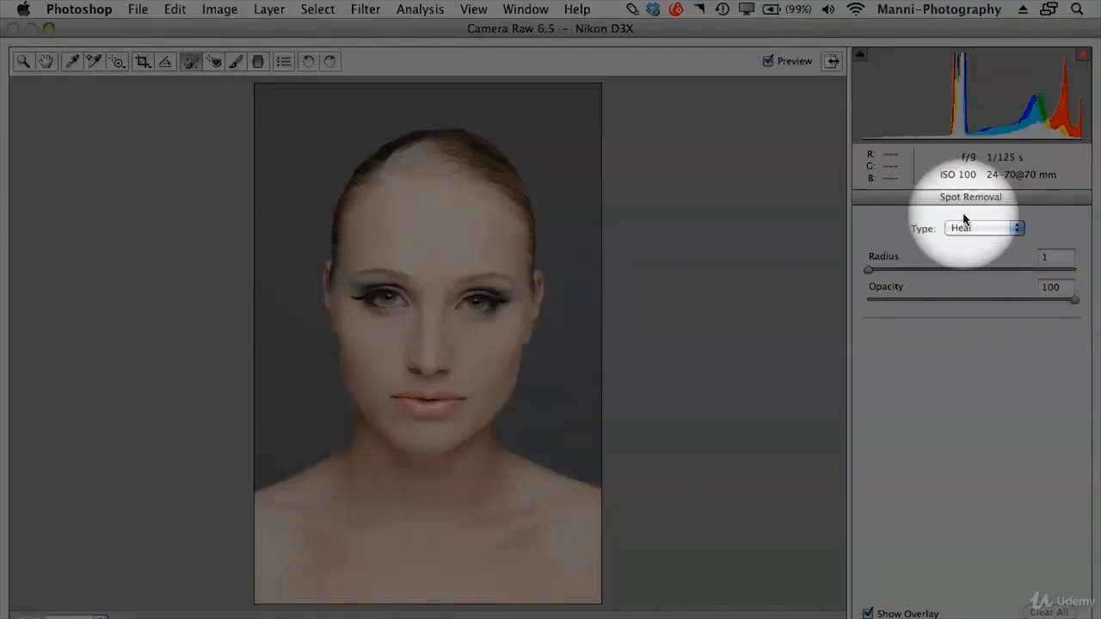
{"action": "left_click", "coordinate": [980, 228]}
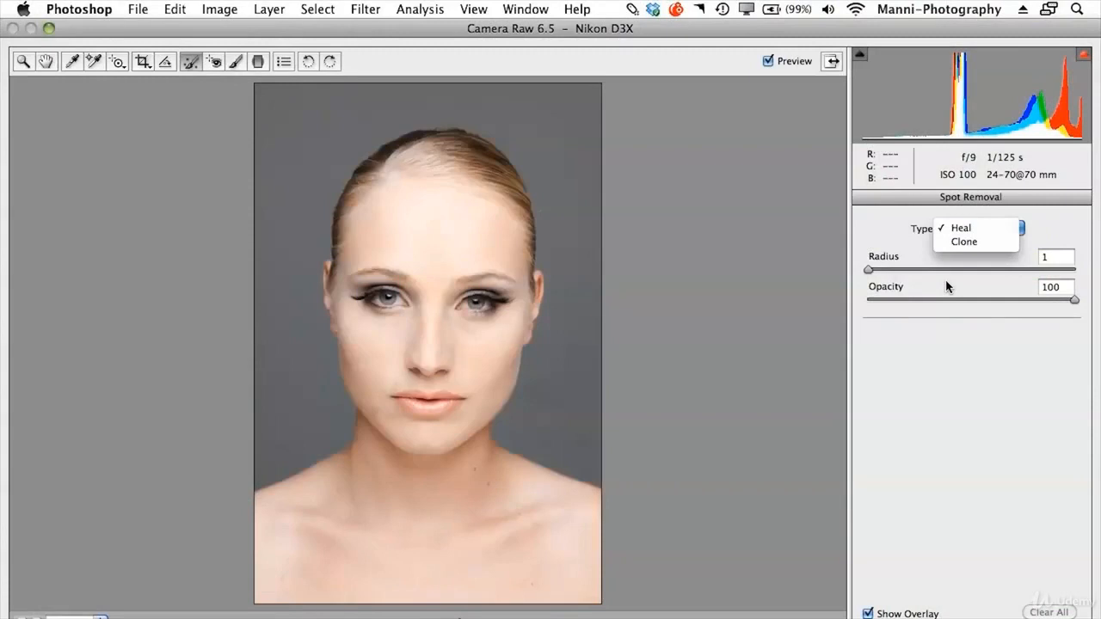
{"action": "left_click", "coordinate": [21, 61]}
{"action": "left_click", "coordinate": [24, 62]}
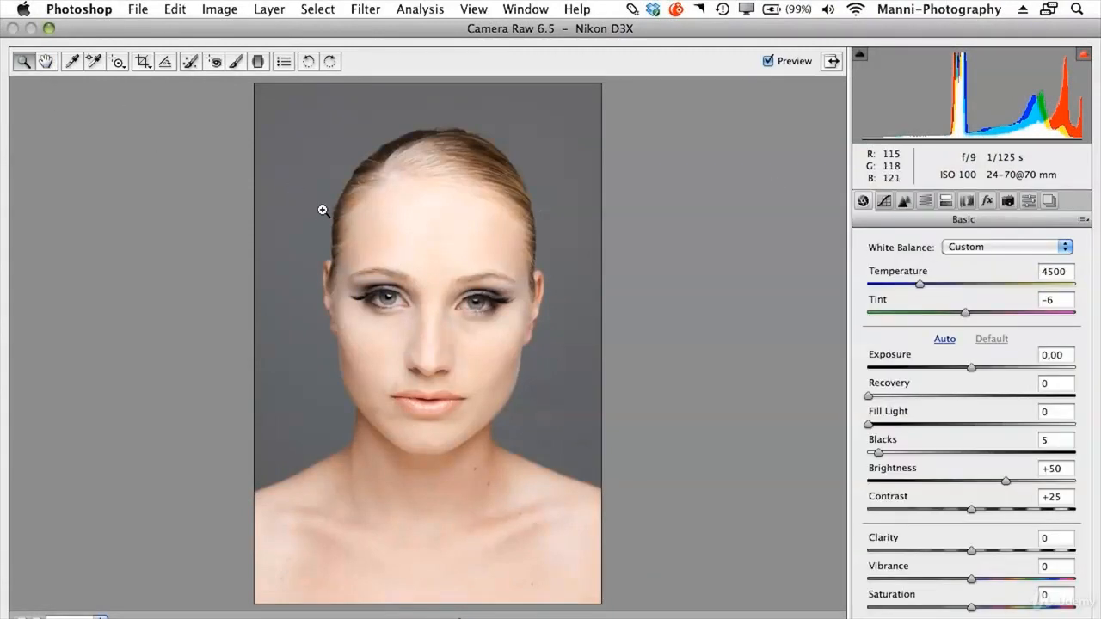
{"action": "left_click_drag", "start_coordinate": [313, 204], "coordinate": [559, 474]}
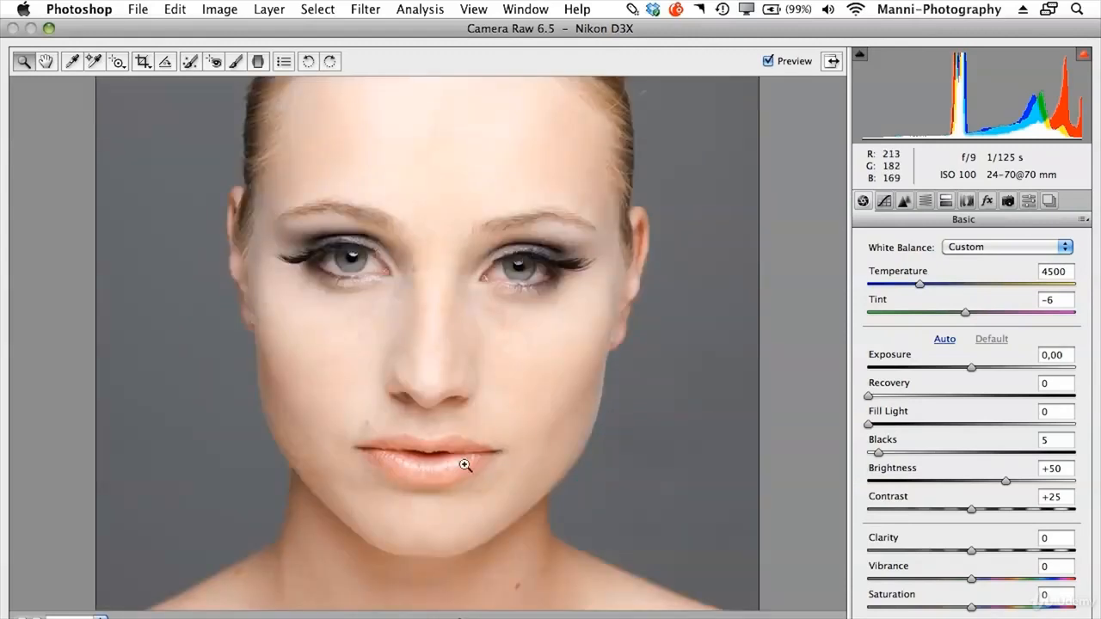
{"action": "left_click_drag", "start_coordinate": [297, 389], "coordinate": [448, 561]}
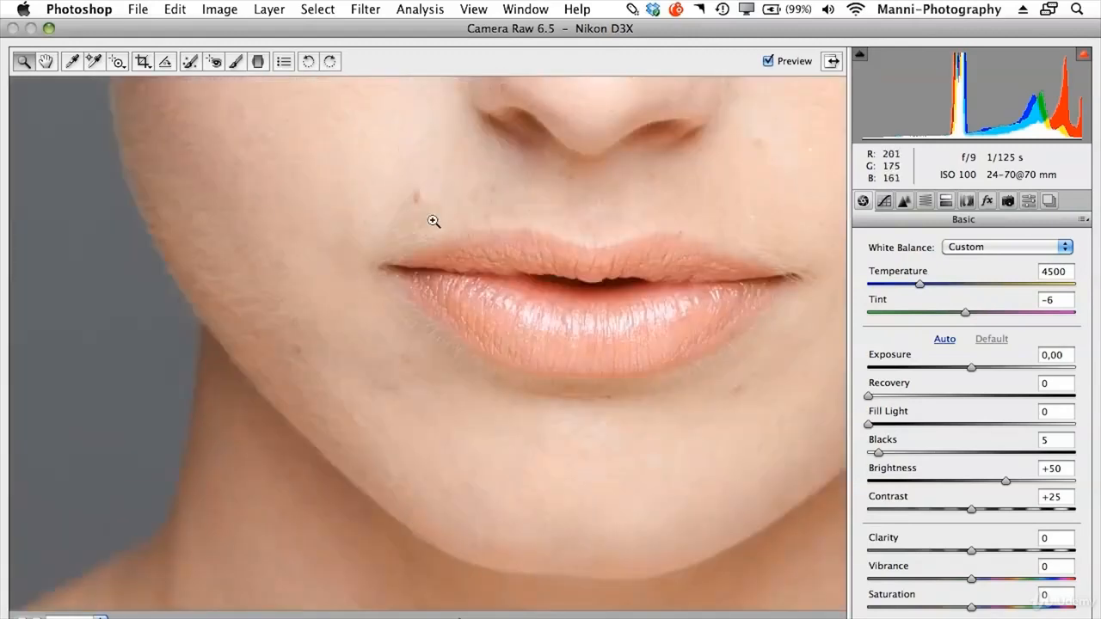
{"action": "left_click_drag", "start_coordinate": [430, 209], "coordinate": [437, 300]}
{"action": "left_click_drag", "start_coordinate": [386, 368], "coordinate": [423, 393]}
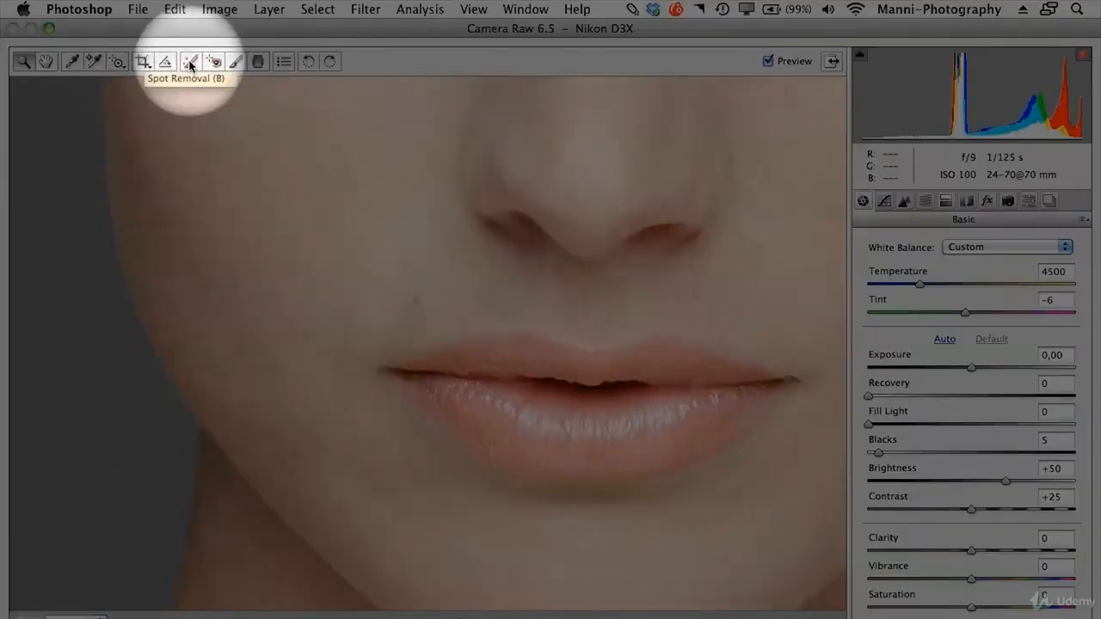
{"action": "left_click", "coordinate": [190, 62]}
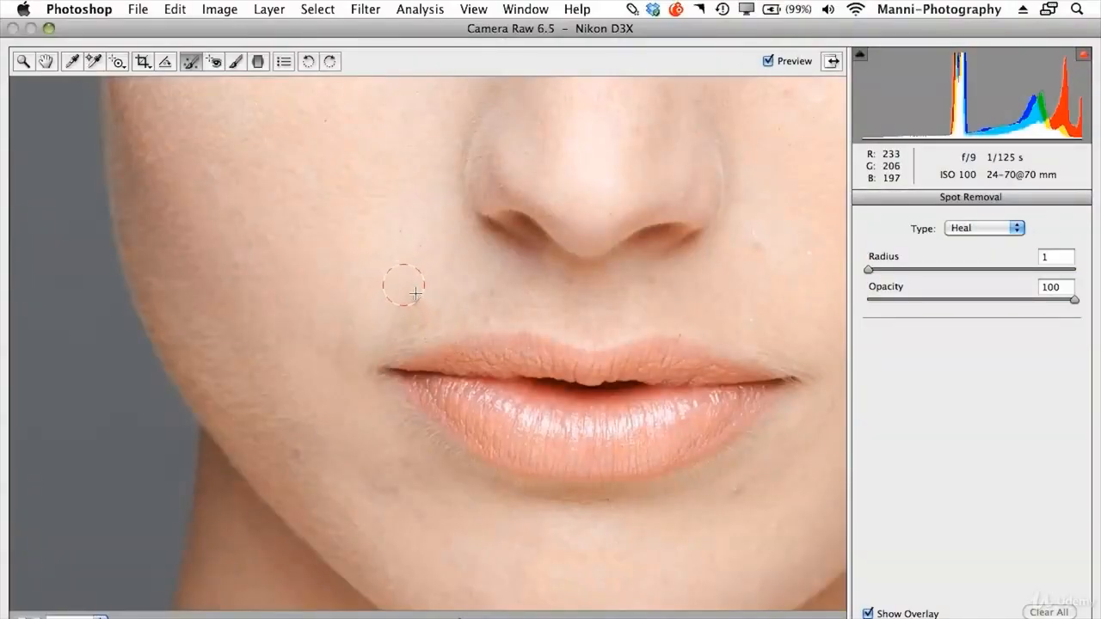
{"action": "left_click_drag", "start_coordinate": [416, 297], "coordinate": [405, 289]}
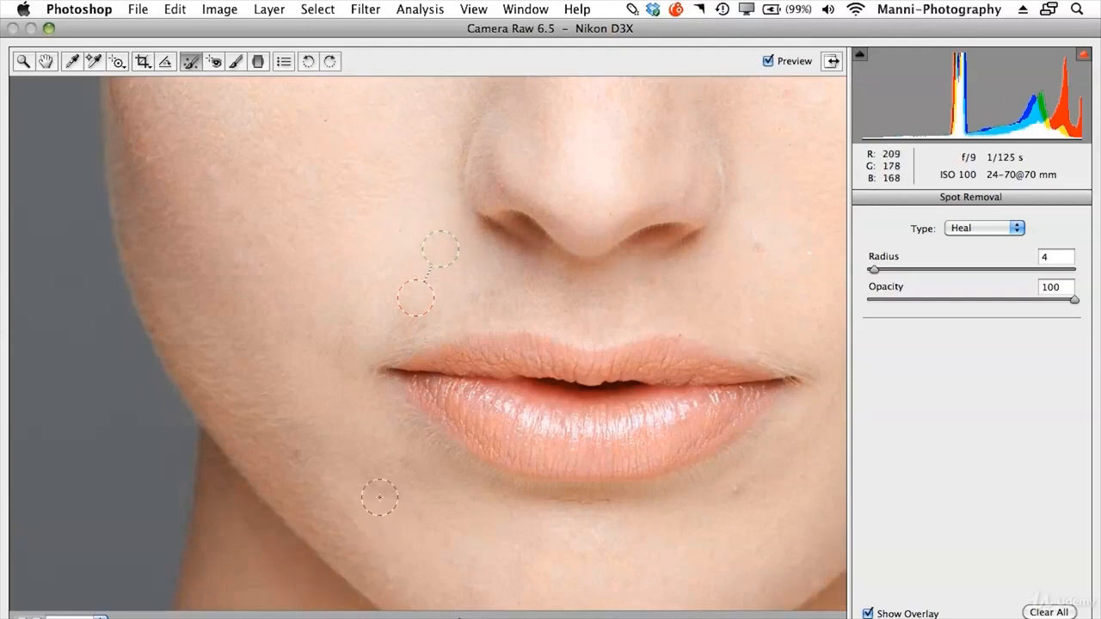
{"action": "left_click_drag", "start_coordinate": [631, 470], "coordinate": [352, 351]}
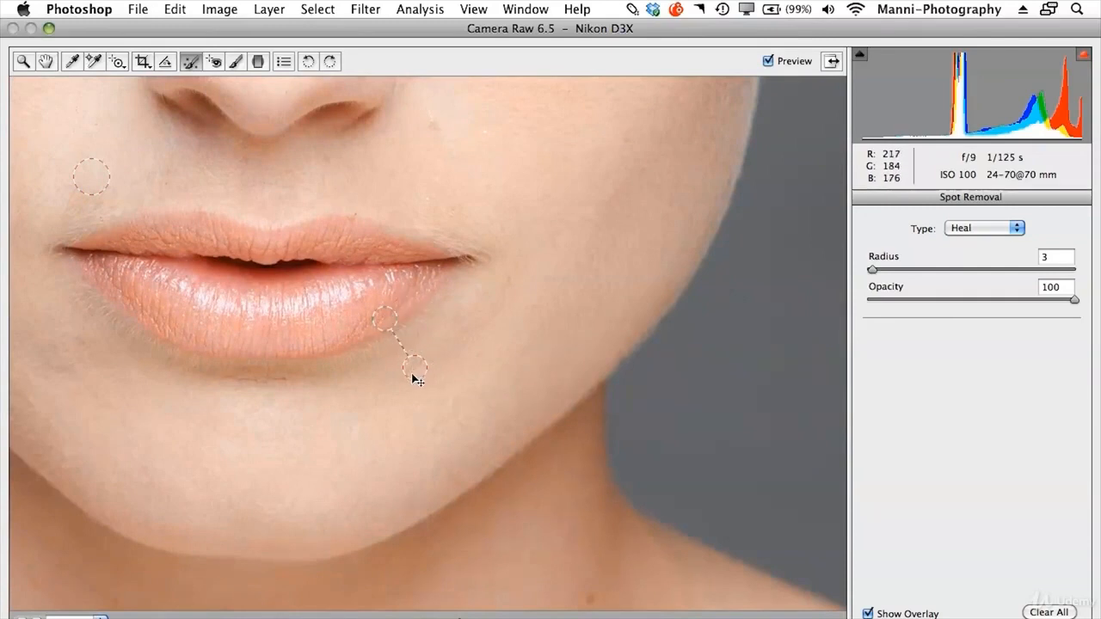
- Examine the healed skin below the right corner of the mouth up close and return to the full portrait
{"action": "left_click", "coordinate": [24, 62]}
{"action": "left_click_drag", "start_coordinate": [414, 376], "coordinate": [473, 402]}
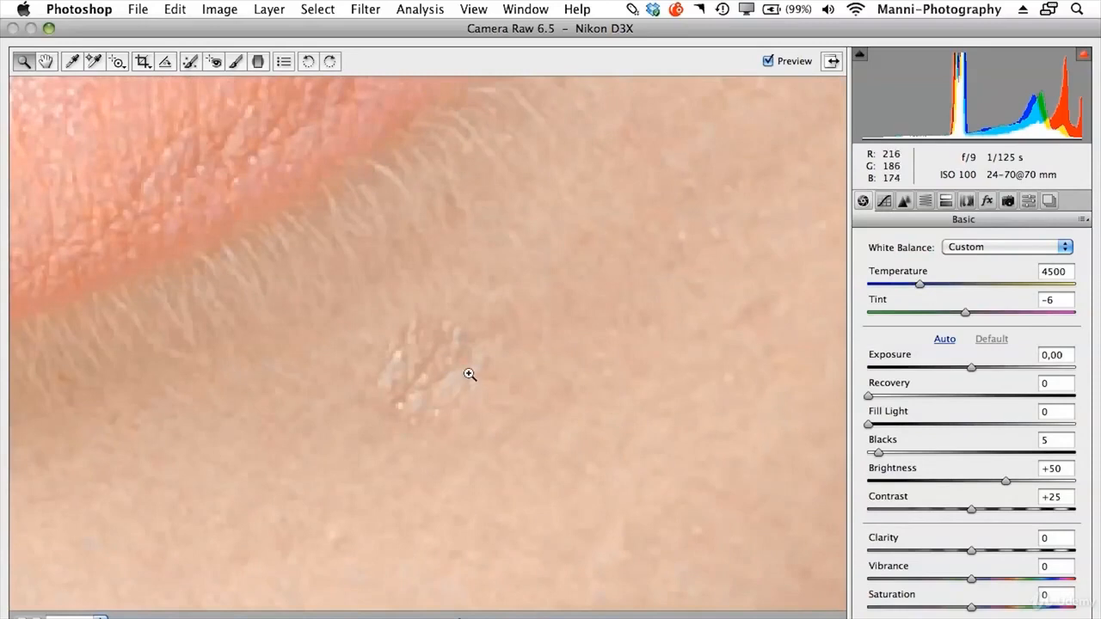
{"action": "left_click_drag", "start_coordinate": [468, 332], "coordinate": [501, 412]}
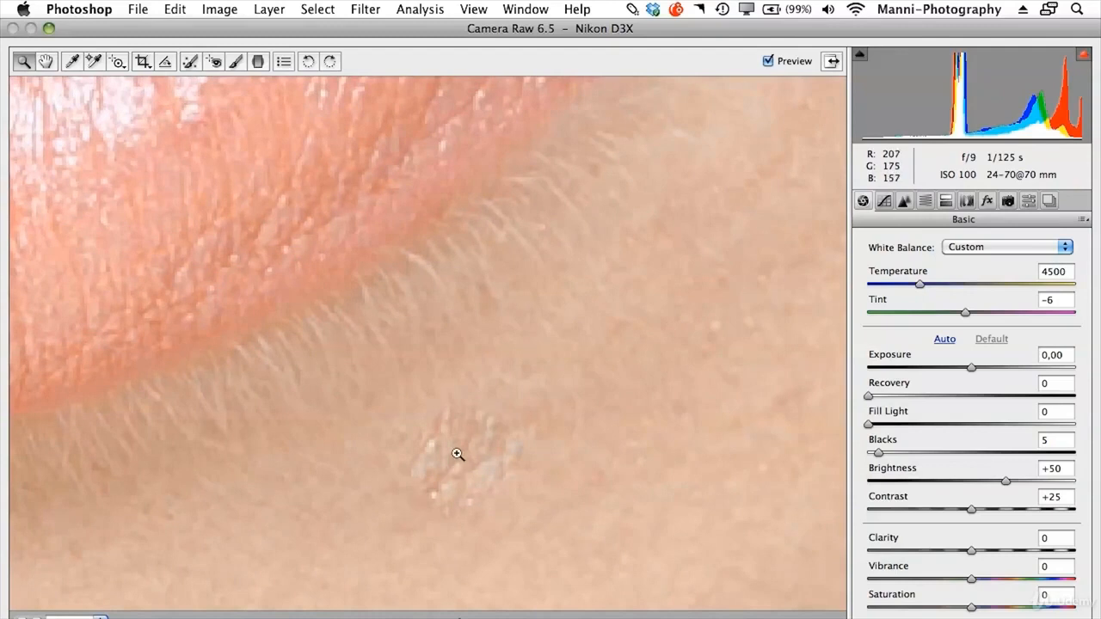
{"action": "right_click", "coordinate": [429, 269]}
{"action": "left_click", "coordinate": [486, 467]}
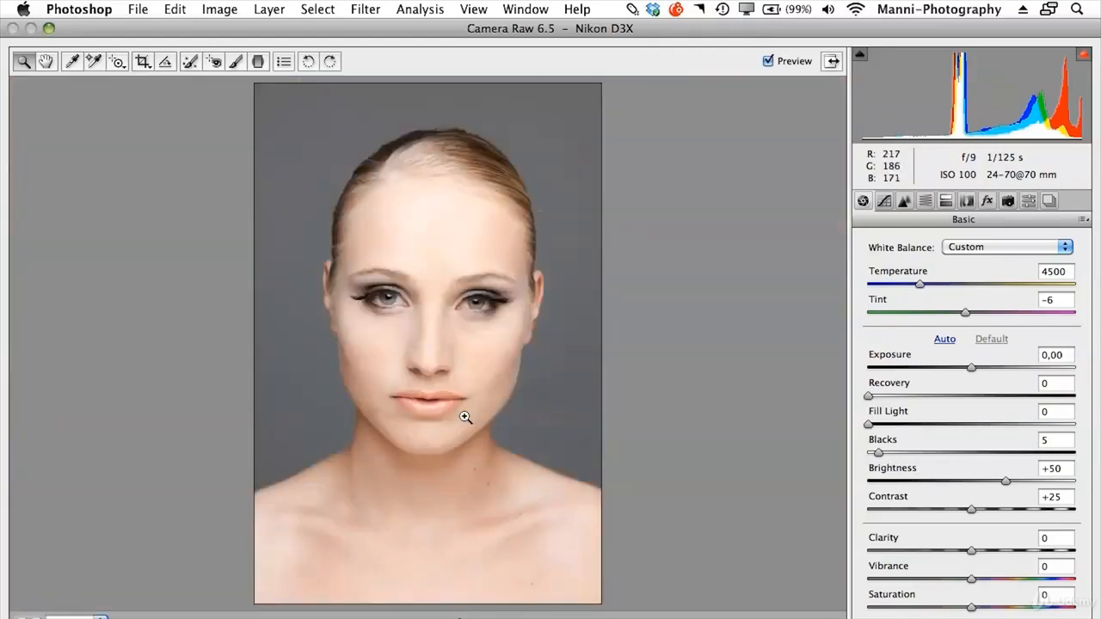
{"action": "left_click_drag", "start_coordinate": [490, 438], "coordinate": [484, 438]}
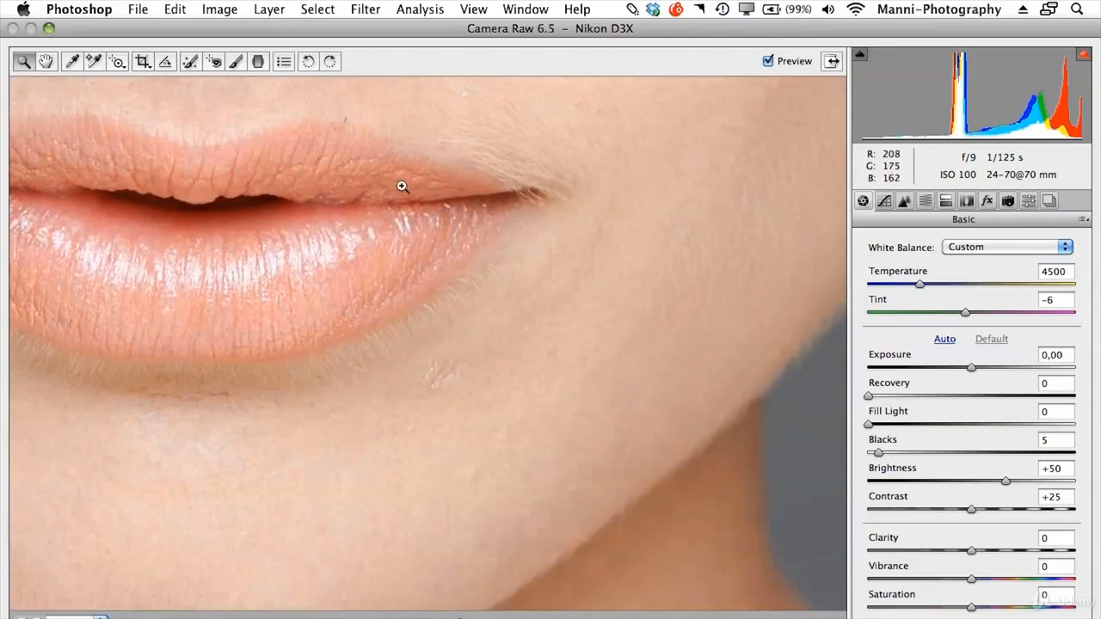
{"action": "right_click", "coordinate": [323, 171]}
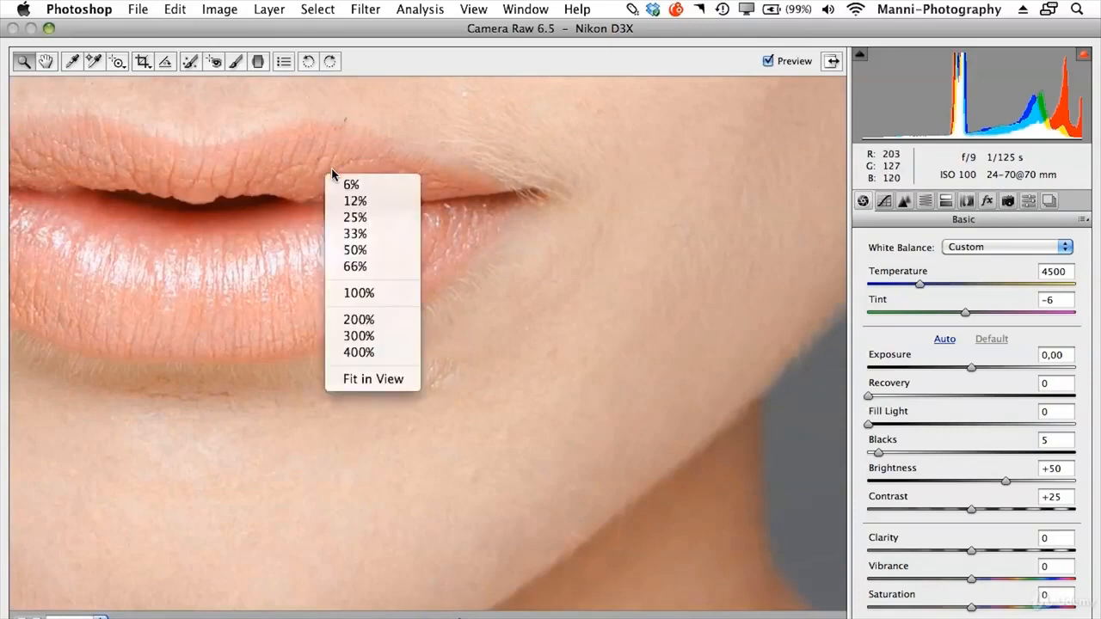
{"action": "right_click", "coordinate": [401, 346]}
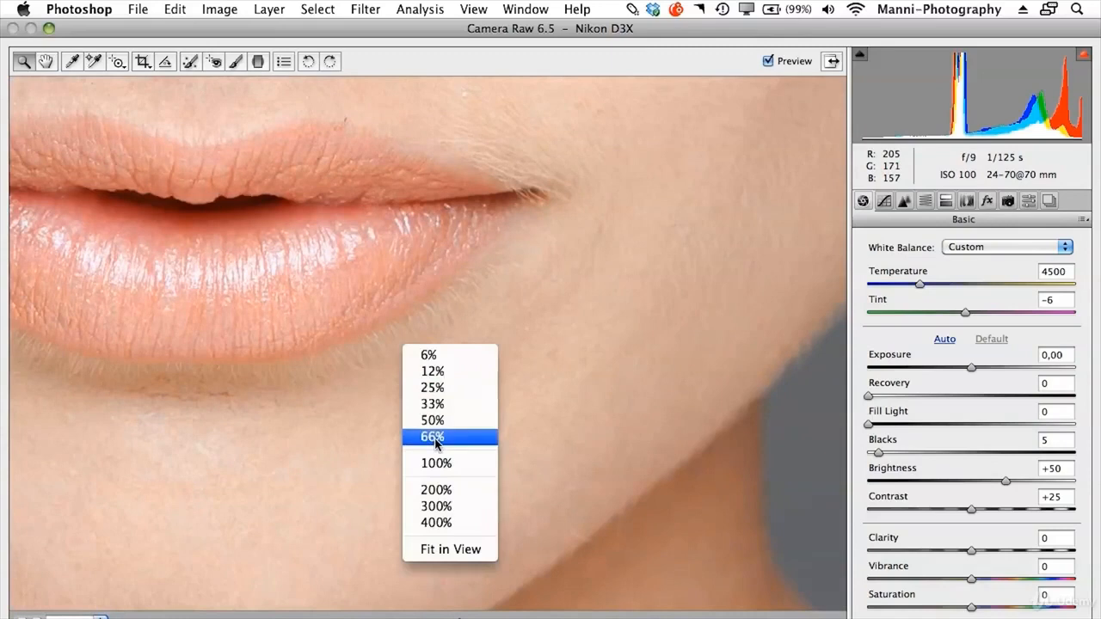
{"action": "left_click", "coordinate": [447, 548]}
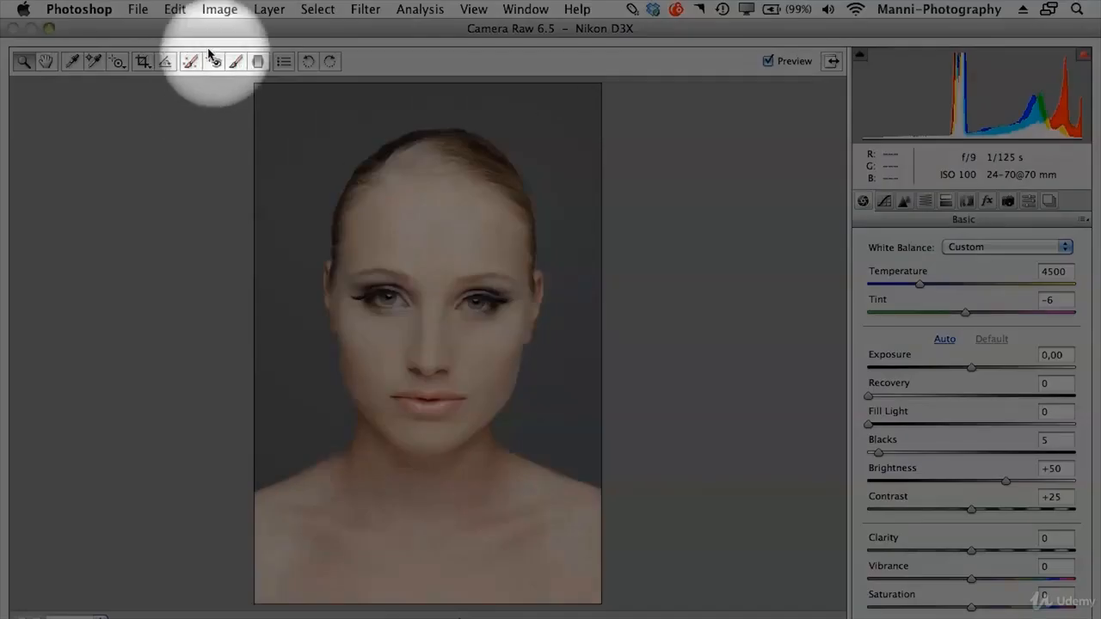
- Try Red Eye Removal on the portrait's left-hand eye with pupil size 50 and darken 50
{"action": "left_click", "coordinate": [213, 61]}
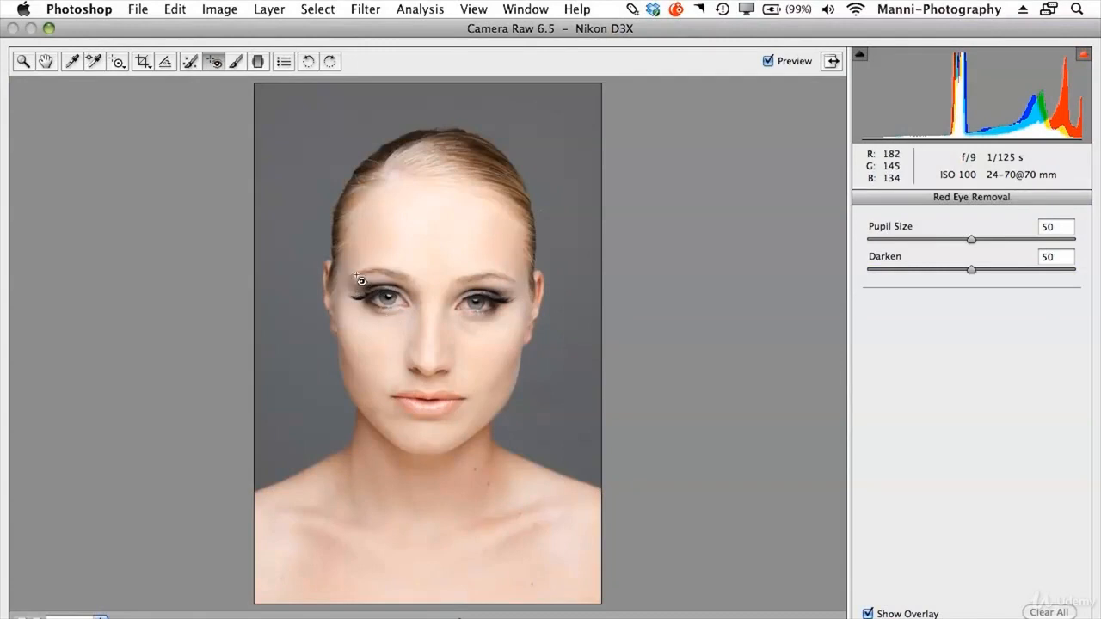
{"action": "left_click_drag", "start_coordinate": [358, 275], "coordinate": [423, 324]}
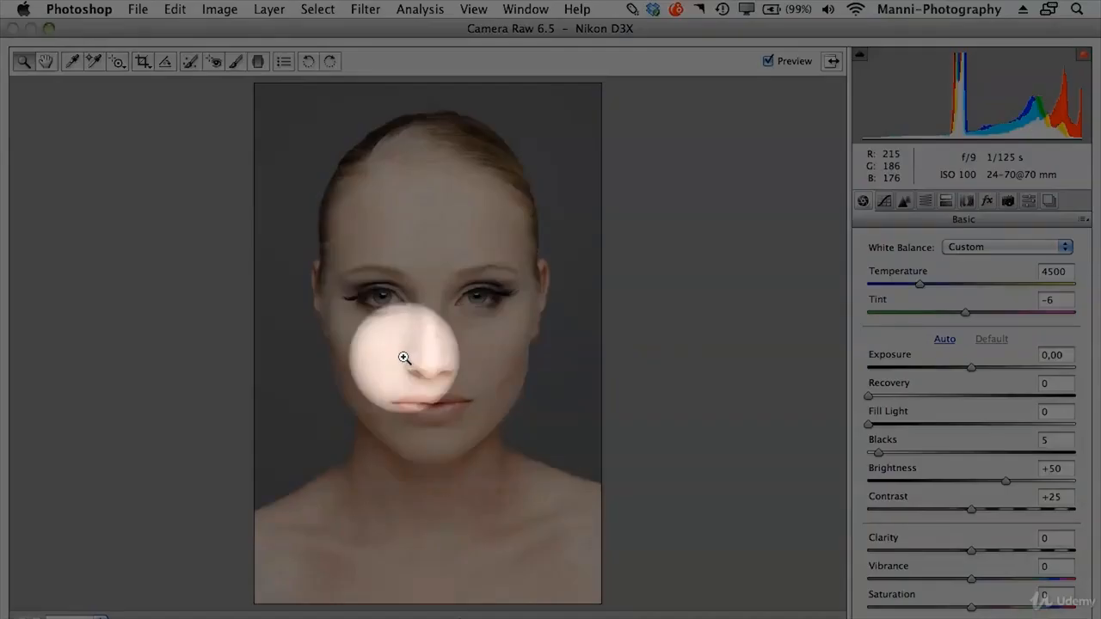
- Configure the Adjustment Brush with exposure -3.70, size 10, feather 0 and flow 1
{"action": "left_click", "coordinate": [236, 63]}
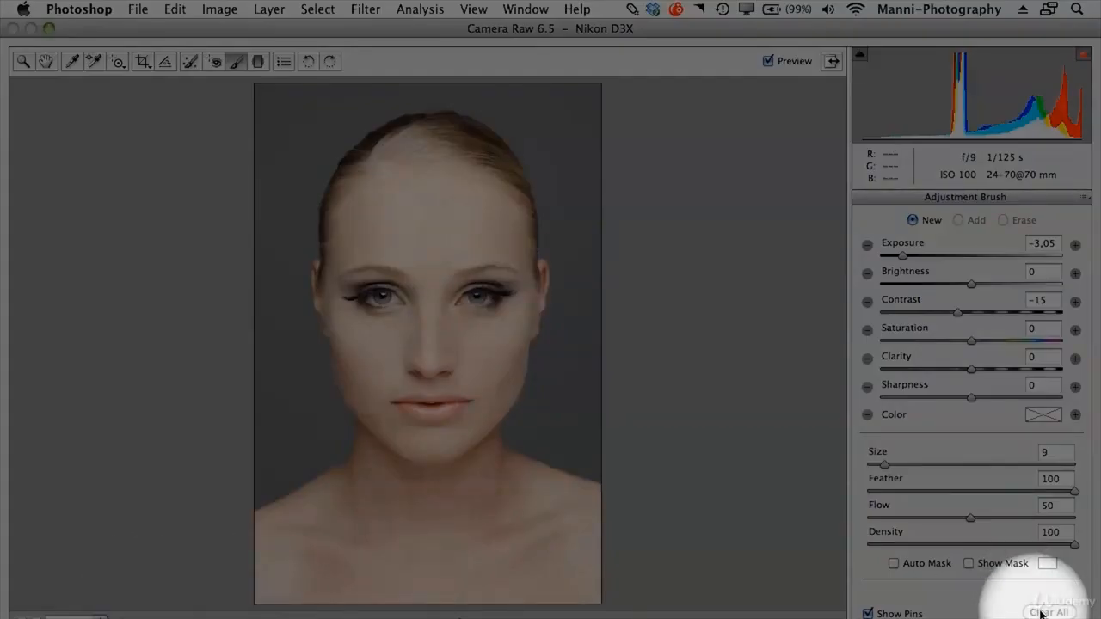
{"action": "left_click", "coordinate": [867, 613]}
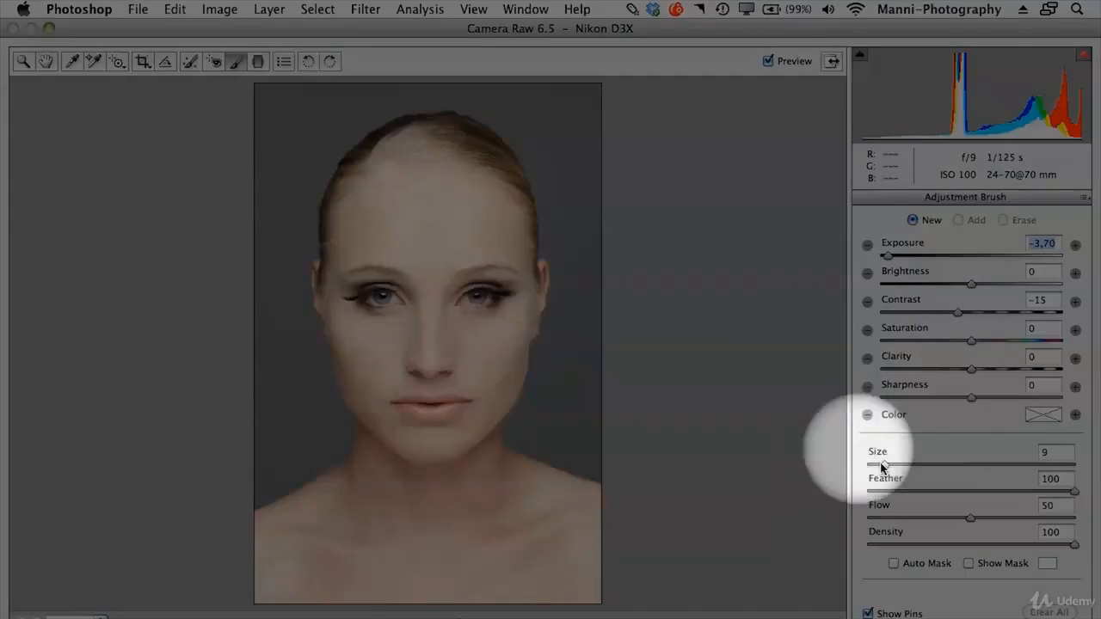
{"action": "left_click_drag", "start_coordinate": [886, 464], "coordinate": [899, 465]}
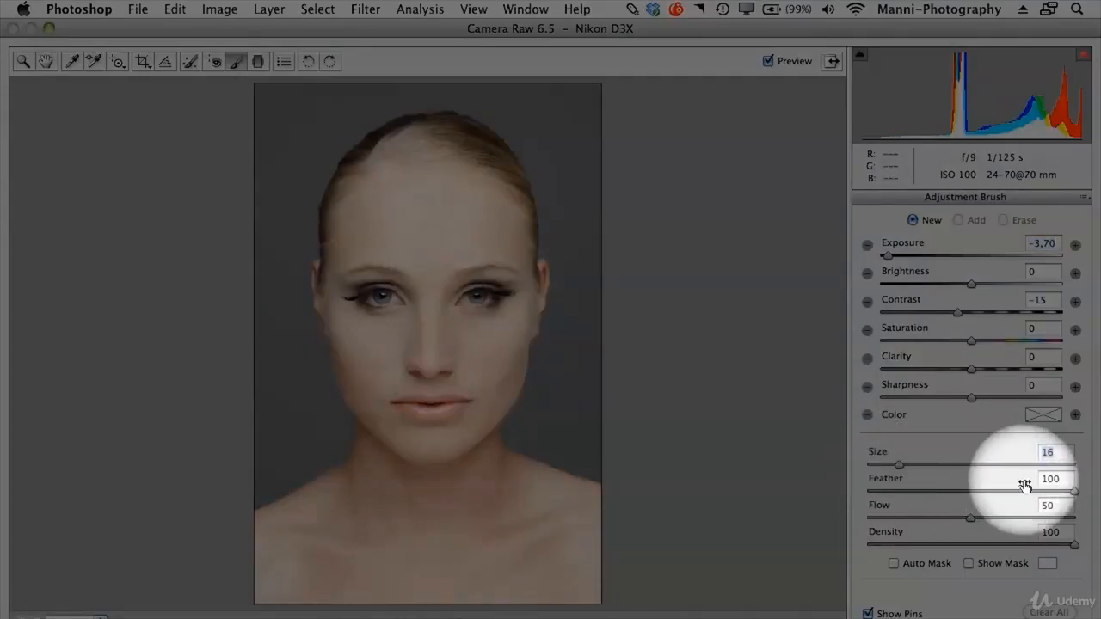
{"action": "left_click_drag", "start_coordinate": [1074, 492], "coordinate": [1010, 491]}
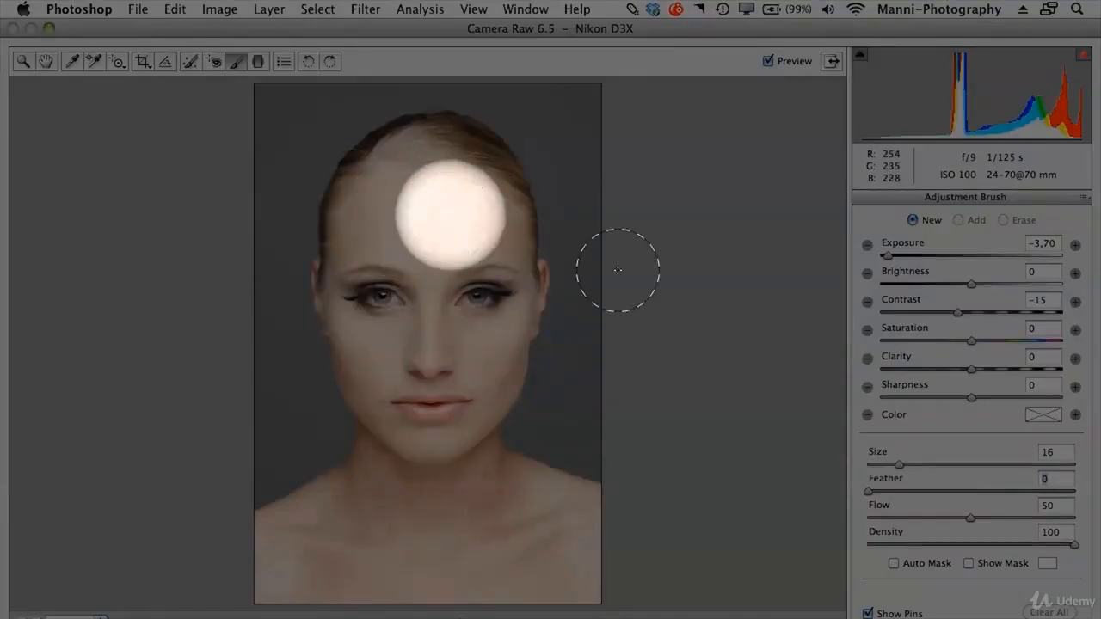
{"action": "left_click_drag", "start_coordinate": [970, 518], "coordinate": [868, 517]}
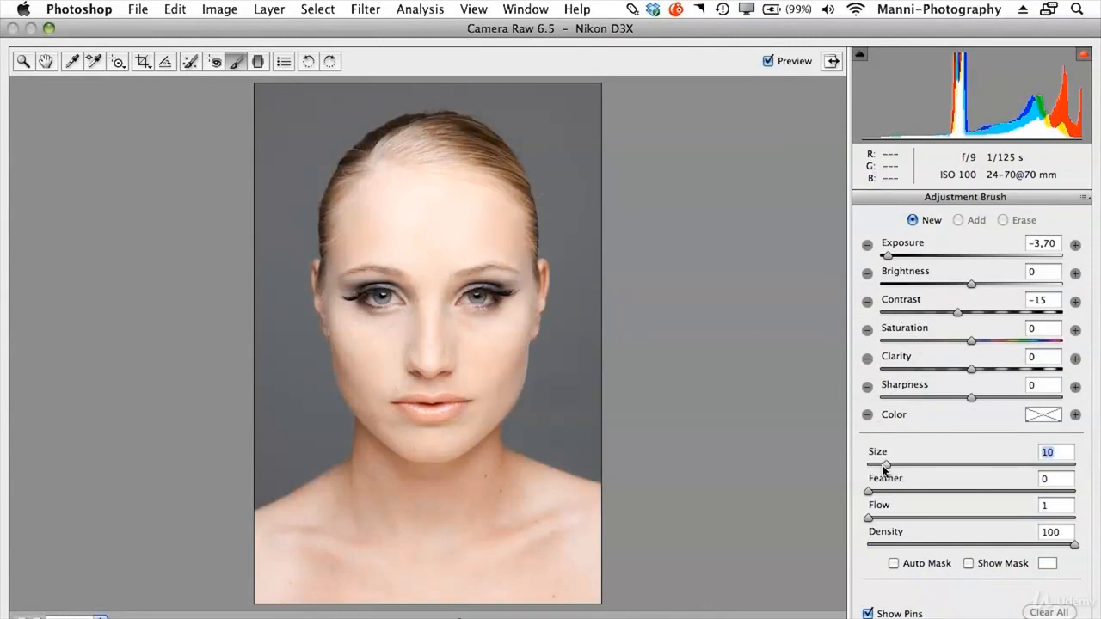
- Paint the darkening over the facial skin with a size 8 brush, raising the flow to 6 and finally 100, leaving the eyes and lips uncovered
{"action": "left_click_drag", "start_coordinate": [380, 192], "coordinate": [362, 224]}
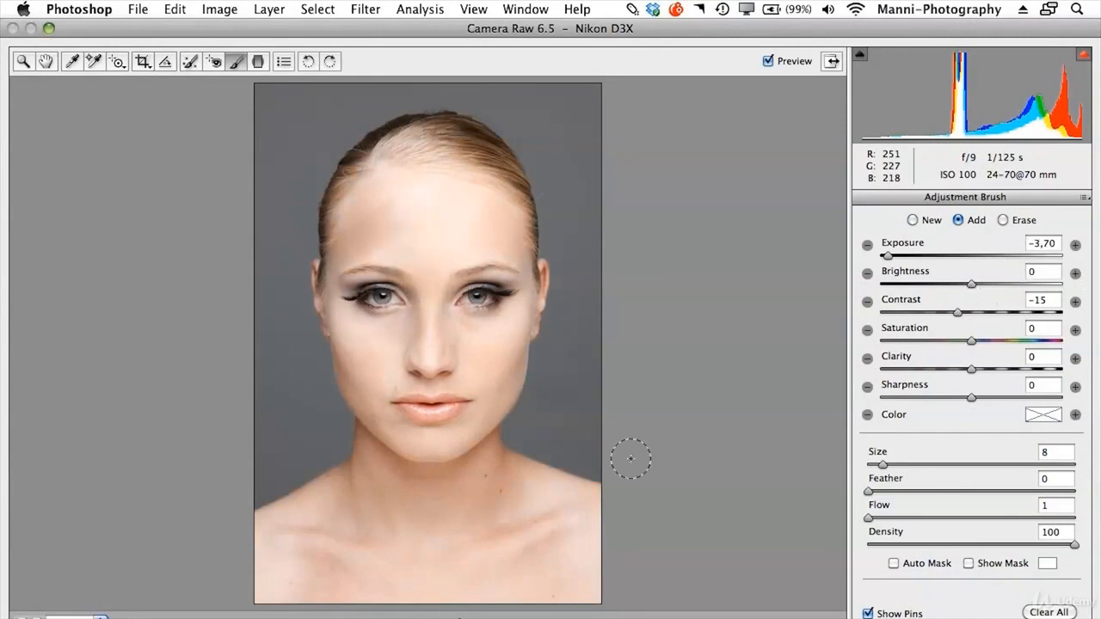
{"action": "left_click_drag", "start_coordinate": [870, 519], "coordinate": [879, 519]}
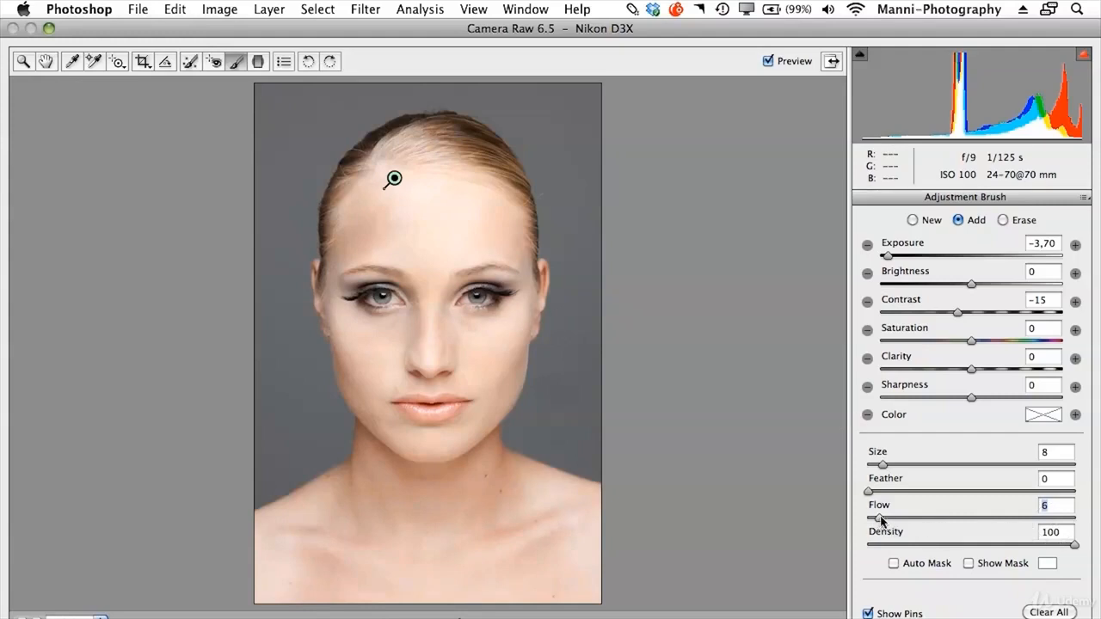
{"action": "mouse_move", "coordinate": [393, 187]}
{"action": "left_mouse_down"}
{"action": "mouse_move", "coordinate": [363, 244]}
{"action": "mouse_move", "coordinate": [414, 250]}
{"action": "mouse_move", "coordinate": [432, 280]}
{"action": "mouse_move", "coordinate": [426, 304]}
{"action": "mouse_move", "coordinate": [394, 321]}
{"action": "mouse_move", "coordinate": [341, 318]}
{"action": "mouse_move", "coordinate": [376, 421]}
{"action": "mouse_move", "coordinate": [430, 450]}
{"action": "mouse_move", "coordinate": [460, 429]}
{"action": "mouse_move", "coordinate": [474, 402]}
{"action": "mouse_move", "coordinate": [461, 388]}
{"action": "mouse_move", "coordinate": [401, 366]}
{"action": "mouse_move", "coordinate": [454, 324]}
{"action": "mouse_move", "coordinate": [473, 331]}
{"action": "mouse_move", "coordinate": [511, 320]}
{"action": "mouse_move", "coordinate": [494, 345]}
{"action": "mouse_move", "coordinate": [345, 354]}
{"action": "mouse_move", "coordinate": [436, 389]}
{"action": "mouse_move", "coordinate": [416, 394]}
{"action": "mouse_move", "coordinate": [345, 380]}
{"action": "mouse_move", "coordinate": [267, 337]}
{"action": "left_mouse_up"}
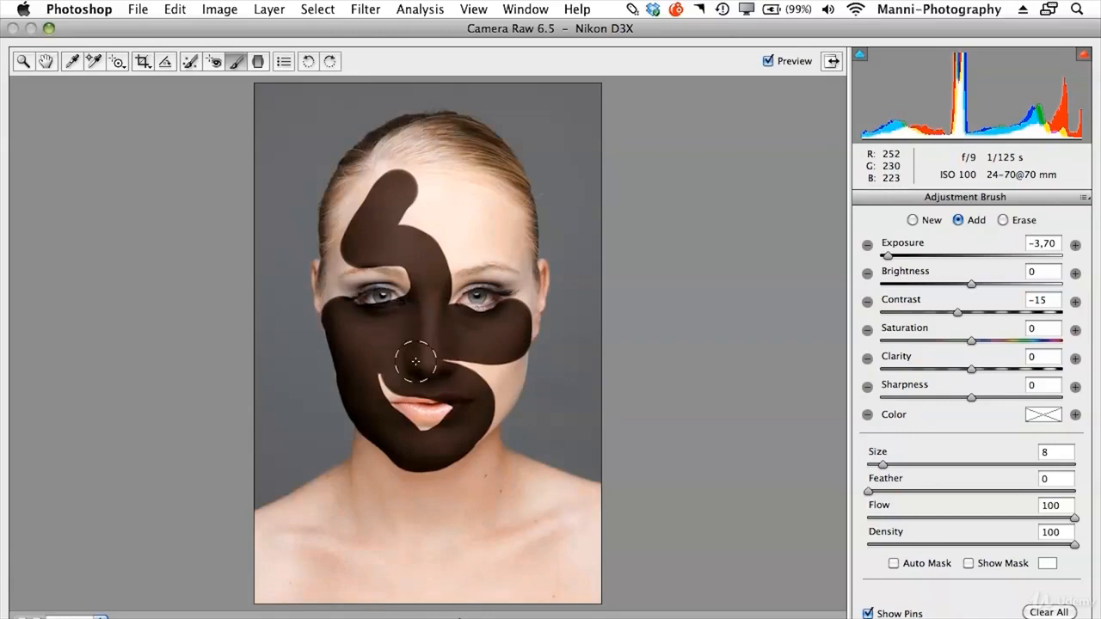
{"action": "mouse_move", "coordinate": [382, 387]}
{"action": "left_mouse_down"}
{"action": "mouse_move", "coordinate": [476, 372]}
{"action": "mouse_move", "coordinate": [455, 364]}
{"action": "mouse_move", "coordinate": [506, 369]}
{"action": "mouse_move", "coordinate": [498, 399]}
{"action": "mouse_move", "coordinate": [459, 440]}
{"action": "left_mouse_up"}
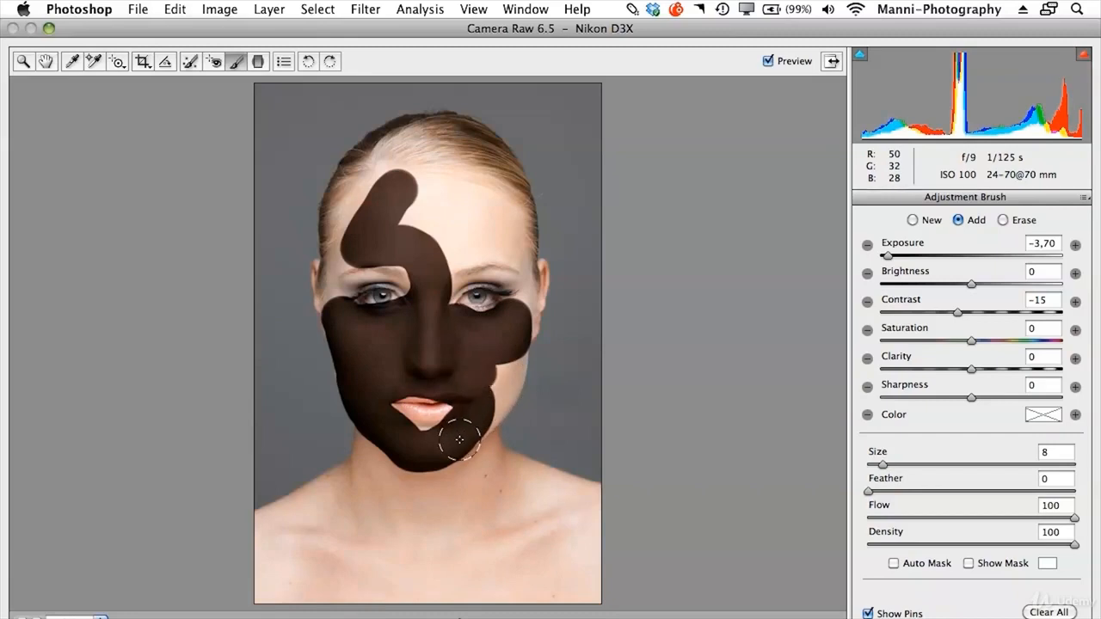
{"action": "left_click_drag", "start_coordinate": [502, 384], "coordinate": [508, 377]}
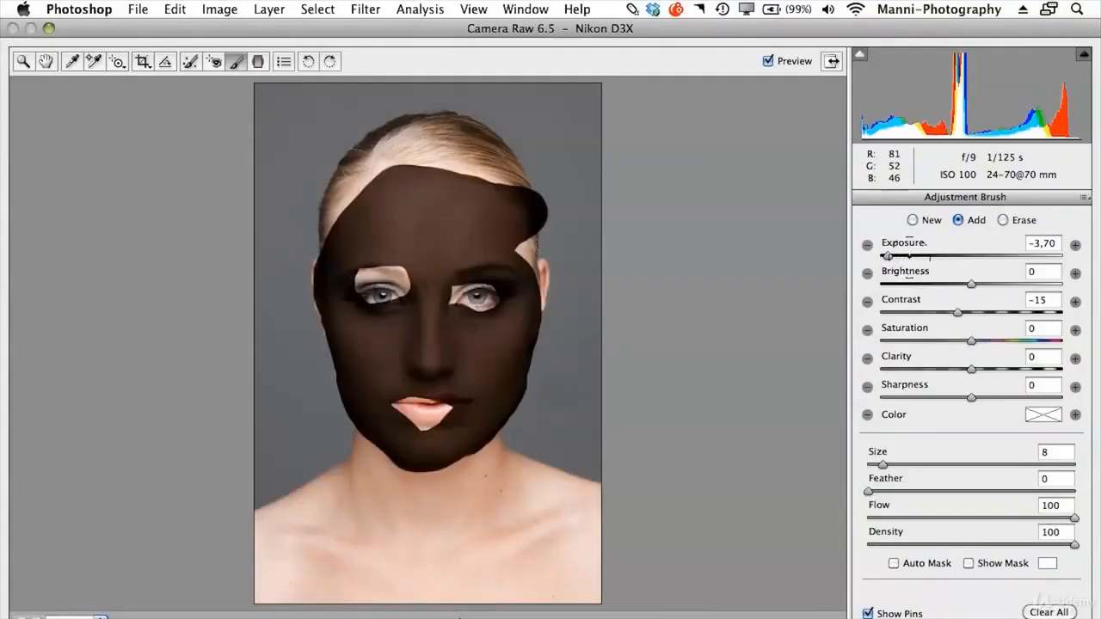
- Set the painted face adjustment to exposure -2.40 and contrast -34
{"action": "left_click", "coordinate": [903, 256]}
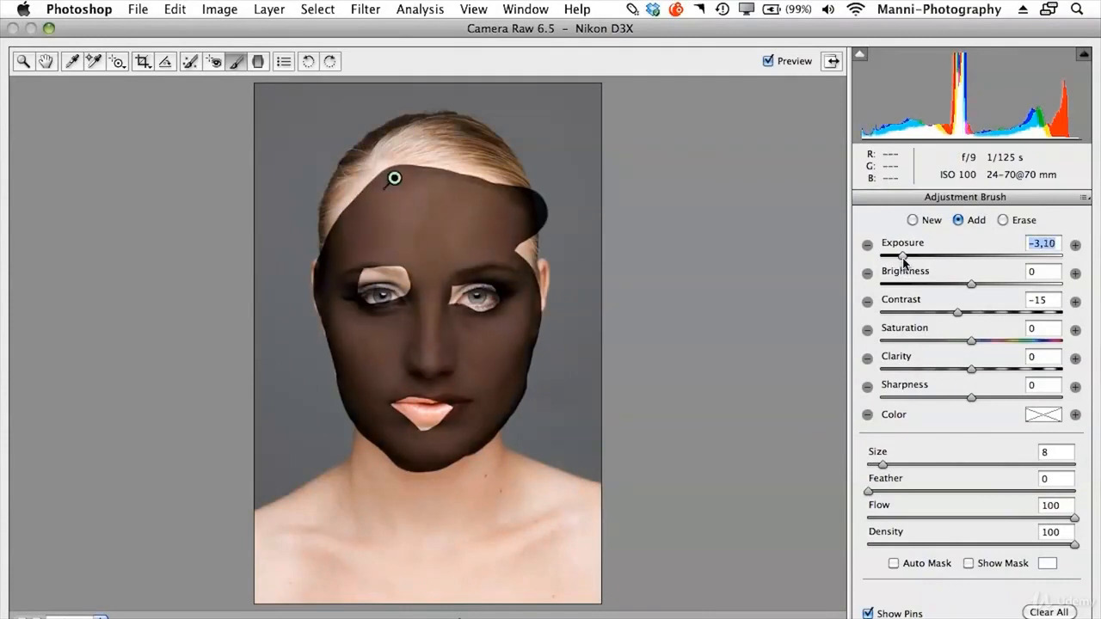
{"action": "left_click_drag", "start_coordinate": [912, 262], "coordinate": [915, 264]}
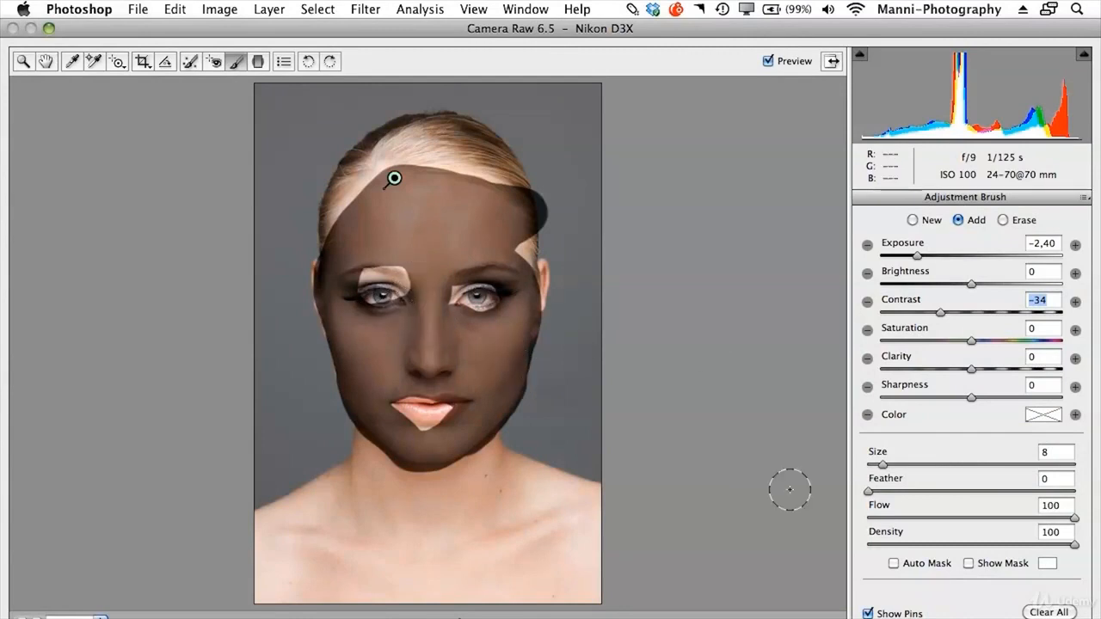
- Clear all Adjustment Brush edits from the portrait
{"action": "left_click", "coordinate": [1048, 611]}
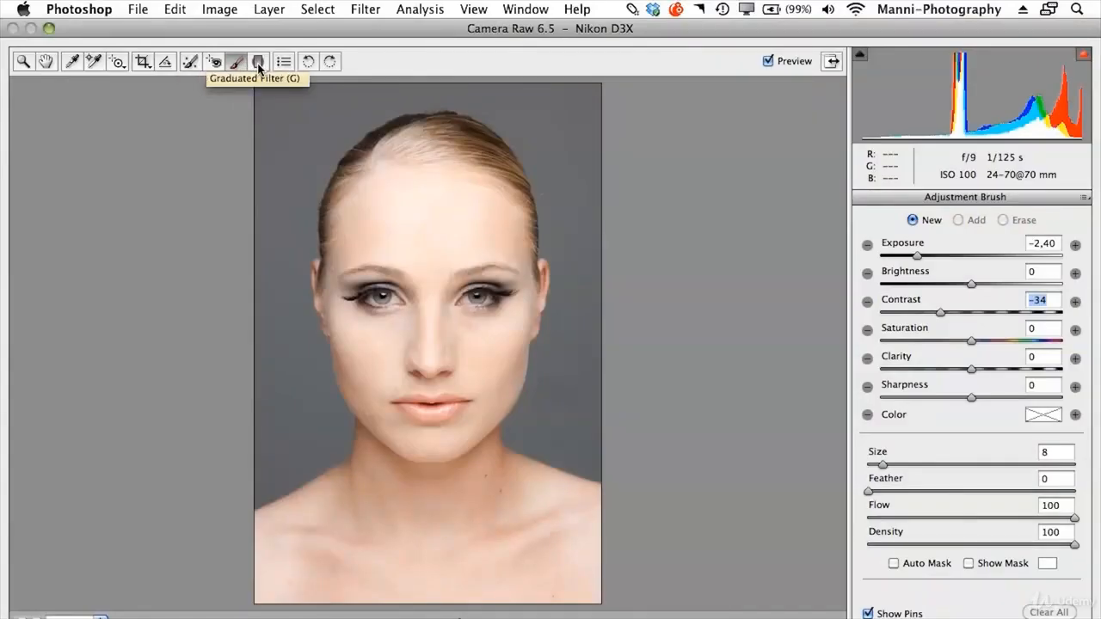
- Try a Graduated Filter with exposure -2.40 and contrast -34 running diagonally from above the head to the right-hand shoulder
{"action": "left_click", "coordinate": [258, 62]}
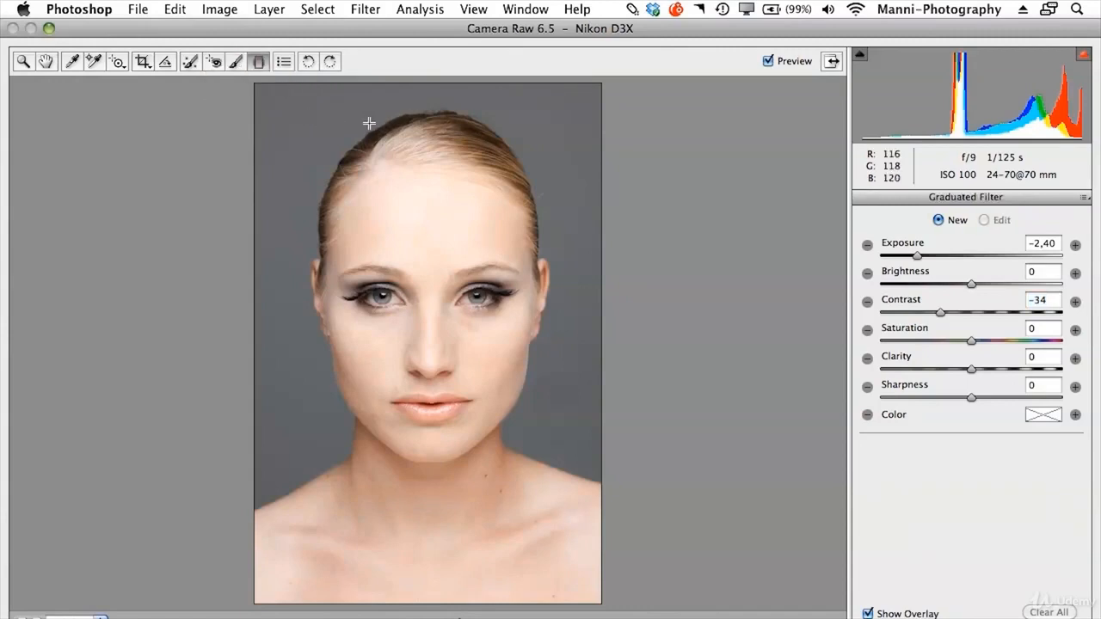
{"action": "left_click_drag", "start_coordinate": [364, 99], "coordinate": [517, 513]}
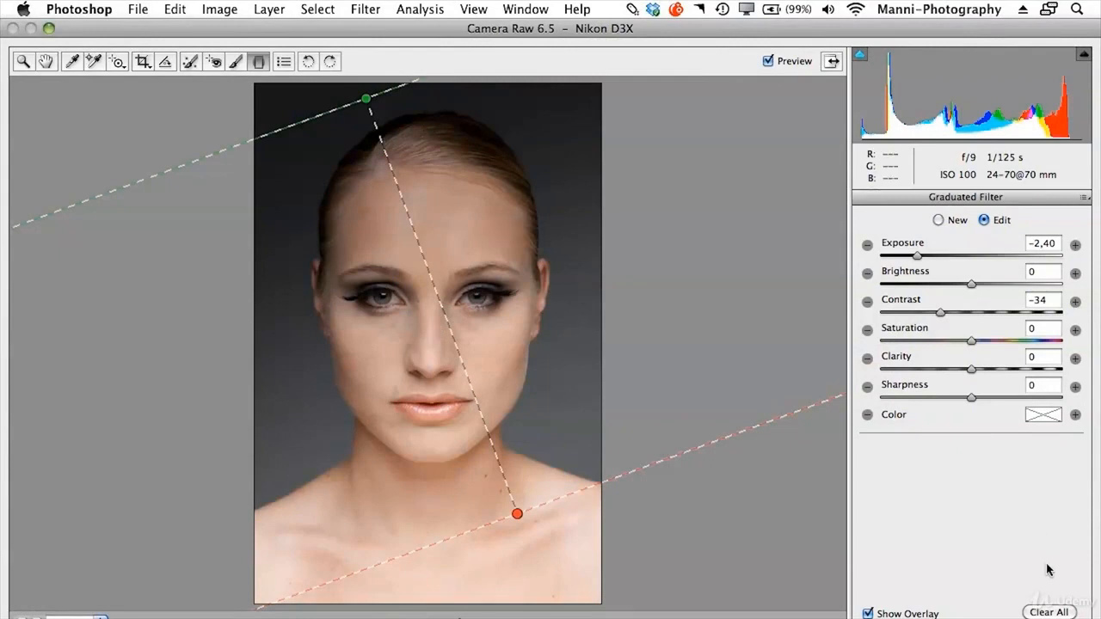
{"action": "left_click", "coordinate": [1049, 612]}
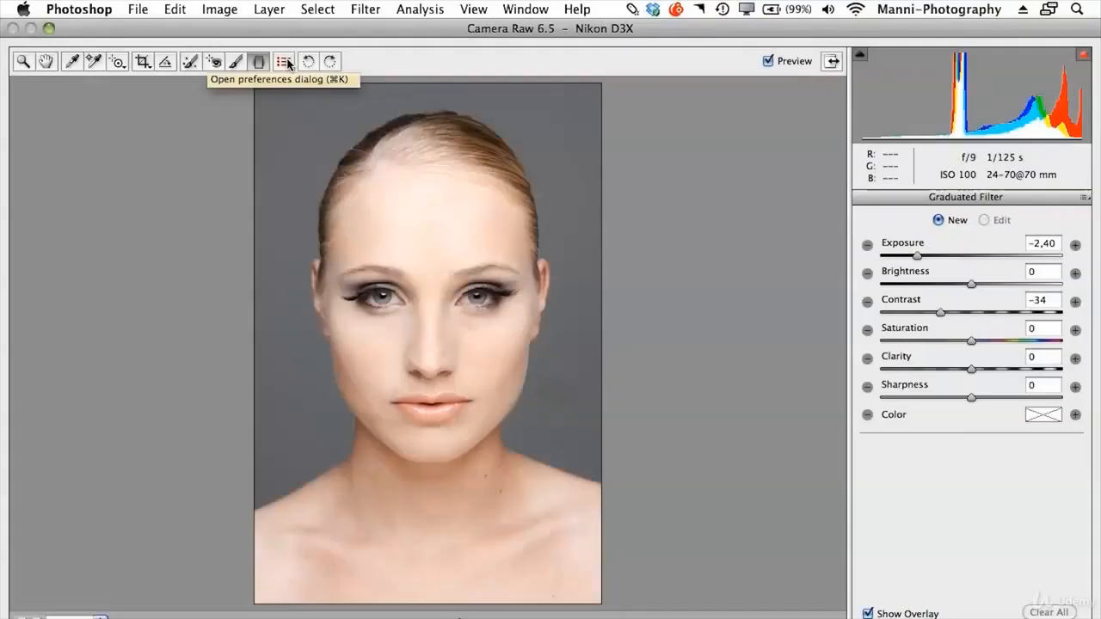
- Review the Camera Raw preferences and sharpening choices, keeping sharpening applied to all images
{"action": "left_click", "coordinate": [286, 61]}
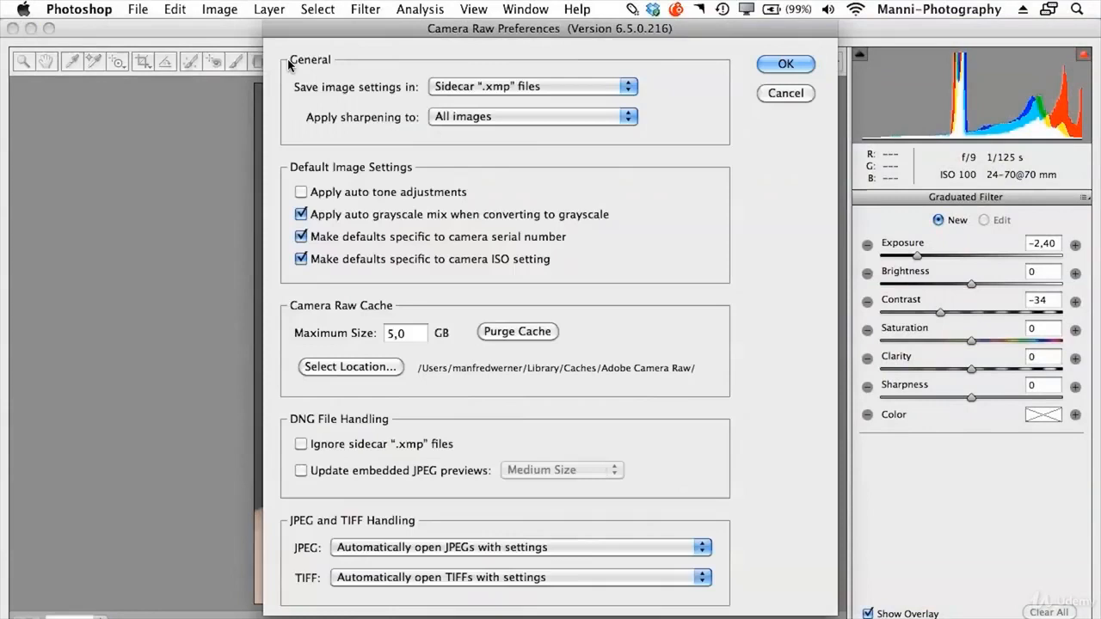
{"action": "mouse_move", "coordinate": [299, 32]}
{"action": "left_mouse_down"}
{"action": "mouse_move", "coordinate": [338, 31]}
{"action": "mouse_move", "coordinate": [305, 35]}
{"action": "left_mouse_up"}
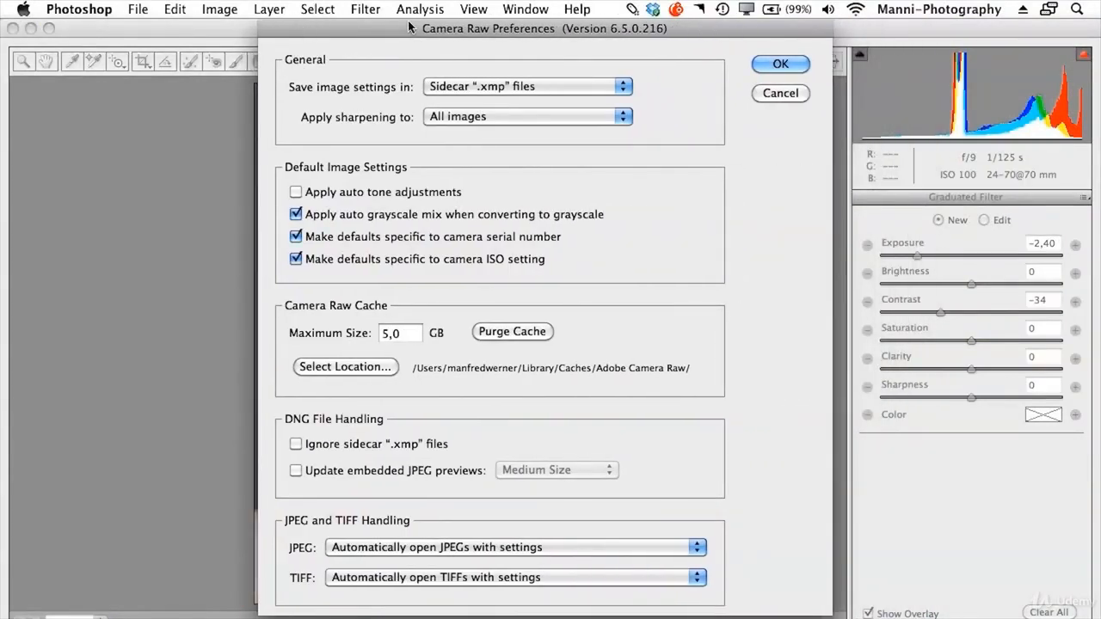
{"action": "left_click_drag", "start_coordinate": [409, 28], "coordinate": [371, 26]}
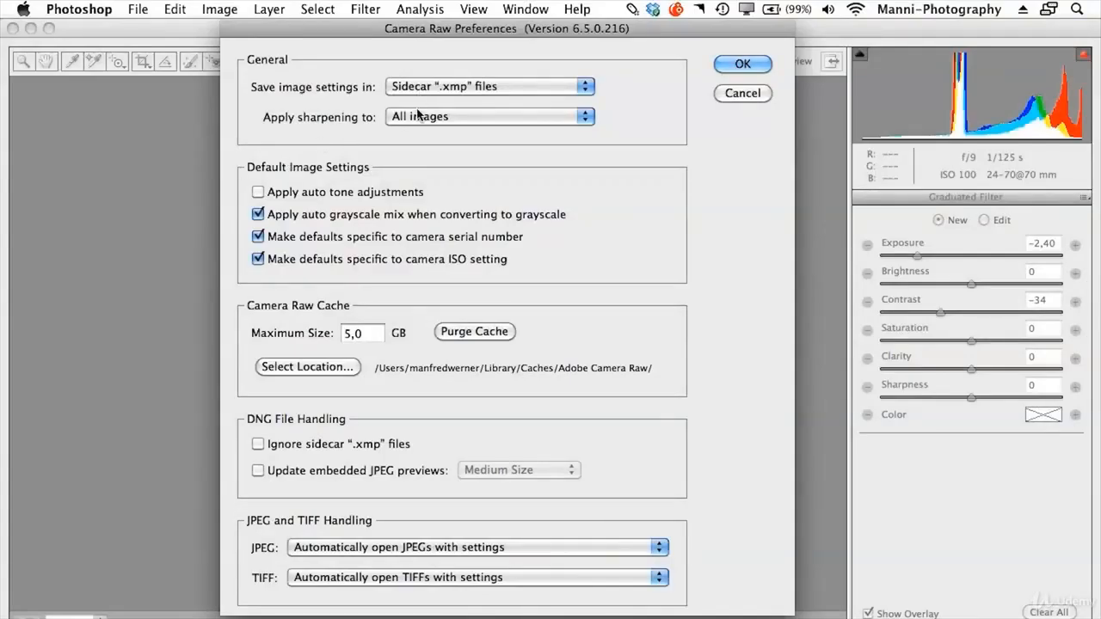
{"action": "left_click", "coordinate": [419, 116]}
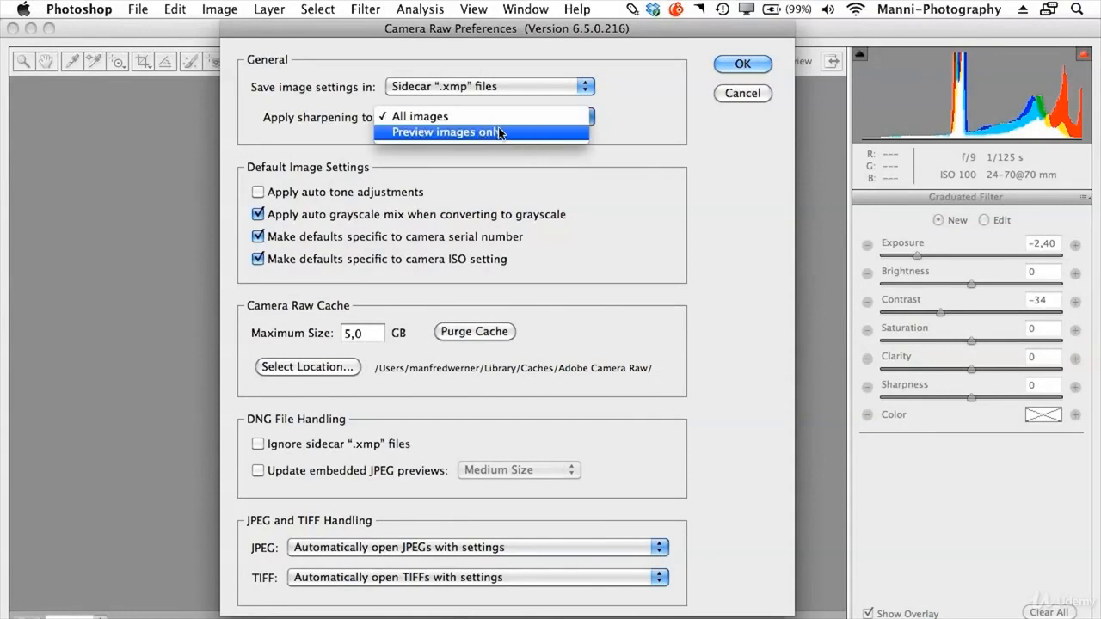
{"action": "left_click", "coordinate": [452, 116]}
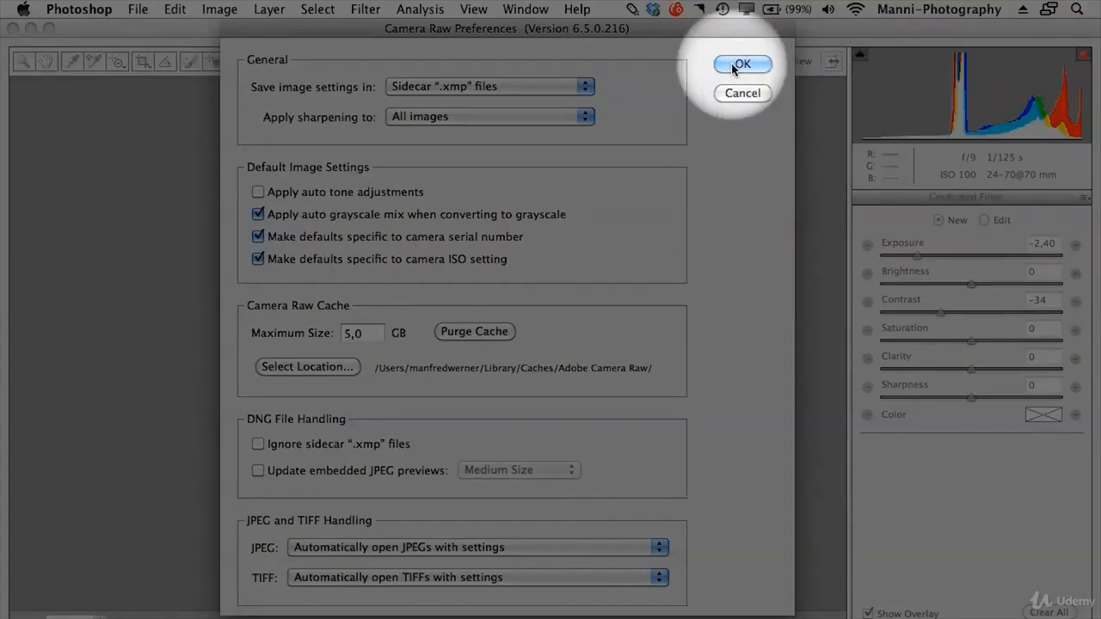
{"action": "left_click", "coordinate": [741, 64]}
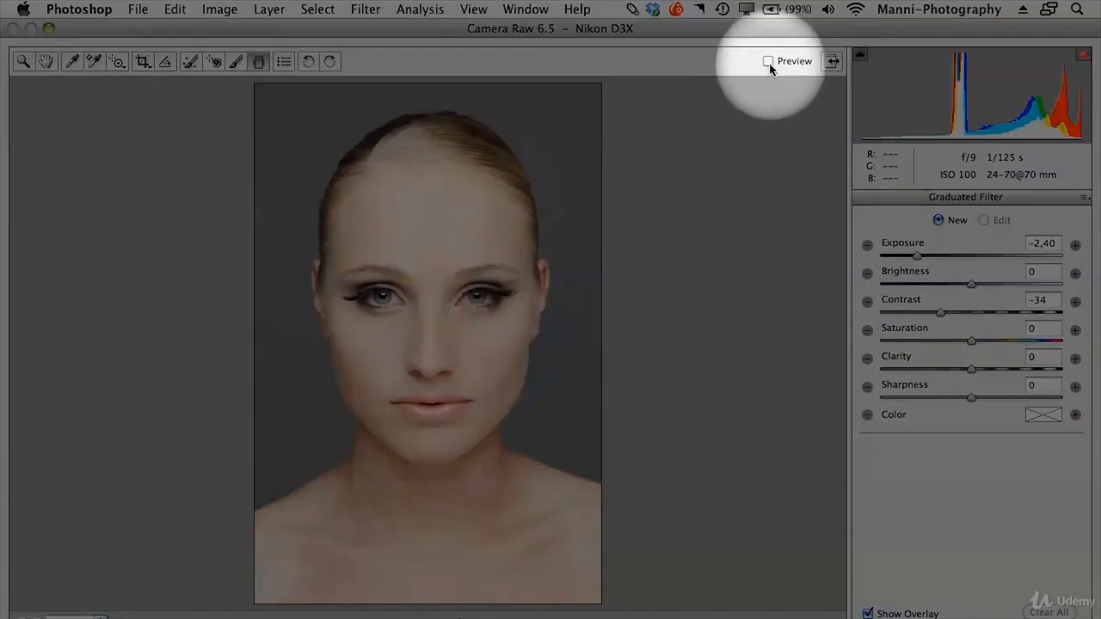
- Turn the image preview back on and switch to the Zoom tool to bring back the Basic adjustments
{"action": "left_click", "coordinate": [768, 62]}
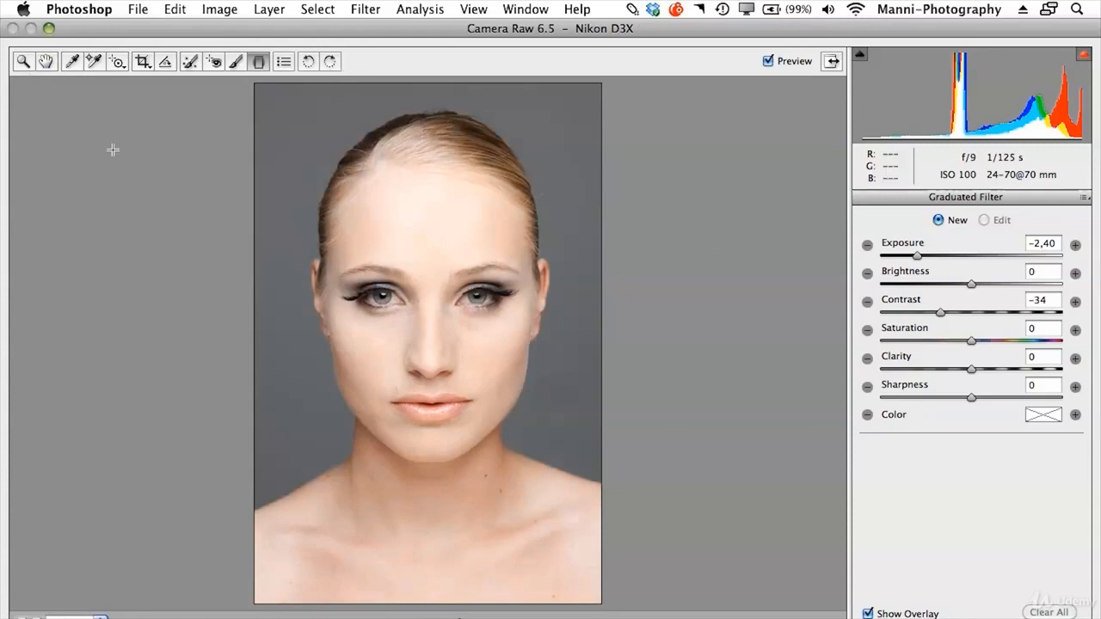
{"action": "left_click", "coordinate": [22, 69]}
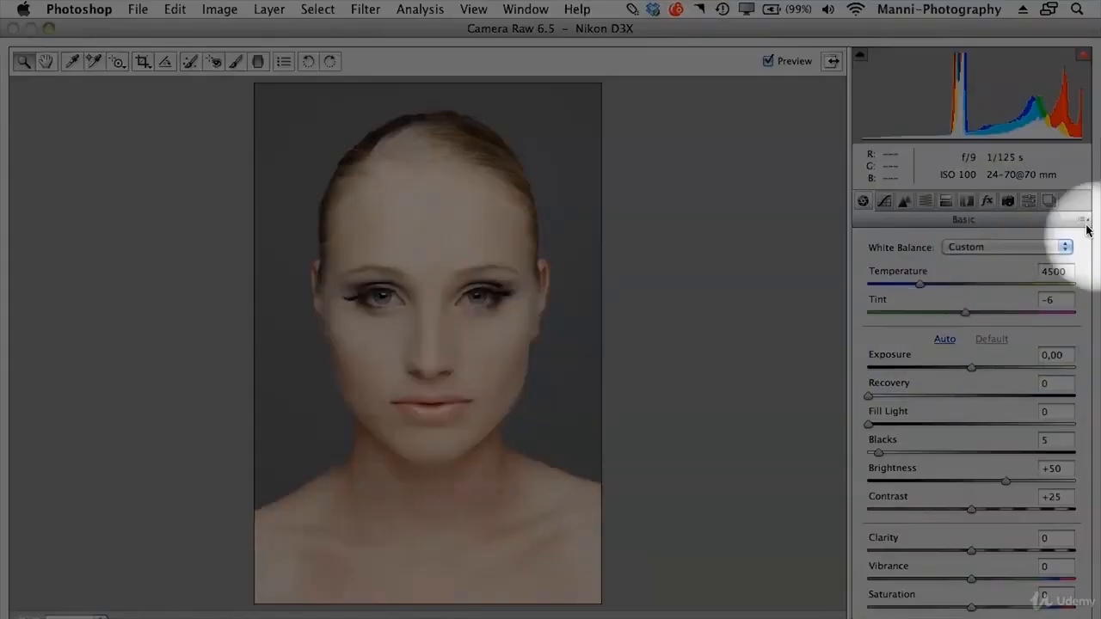